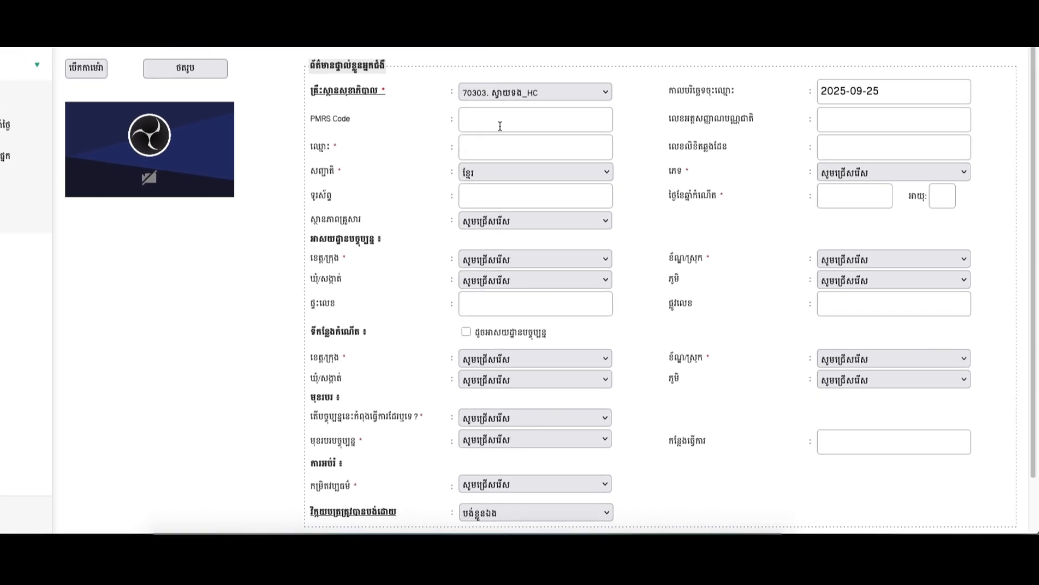
# Enter the patient's name, correcting a typo, and the national ID number.
pyautogui.moveTo(381, 91); pyautogui.dragTo(392, 94)
pyautogui.click(495, 144)
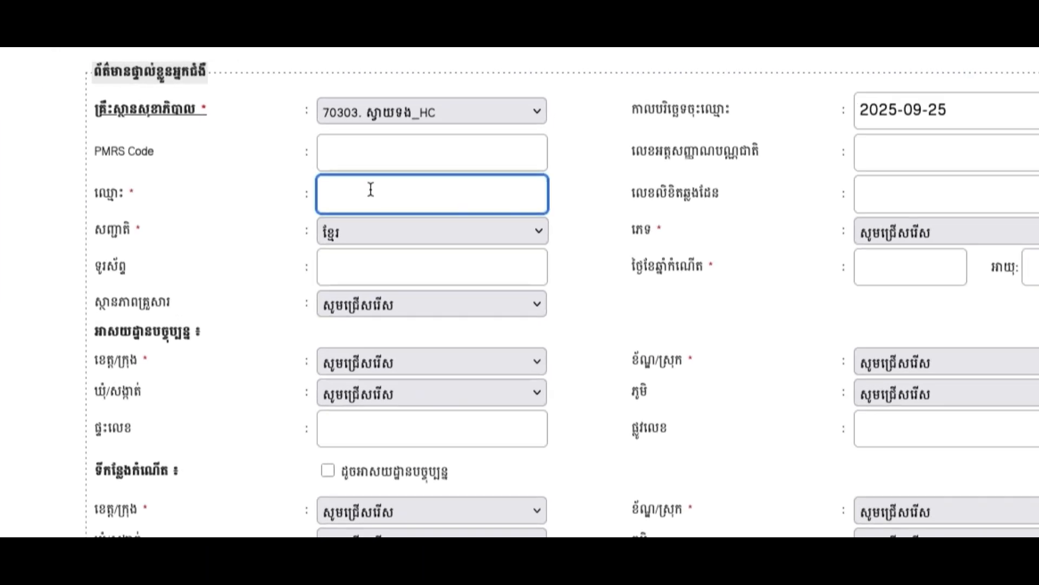
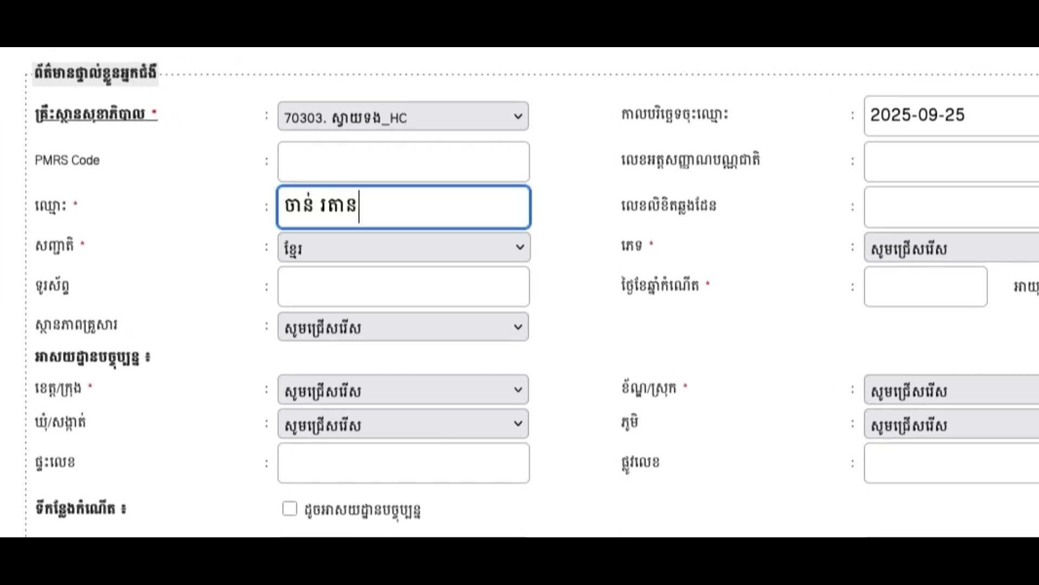
pyautogui.click(896, 163)
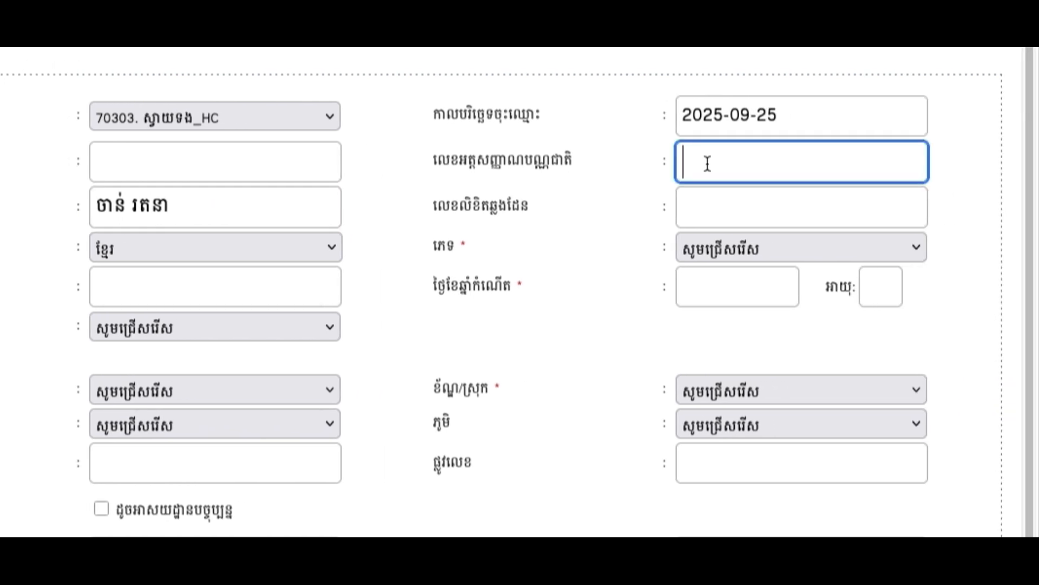
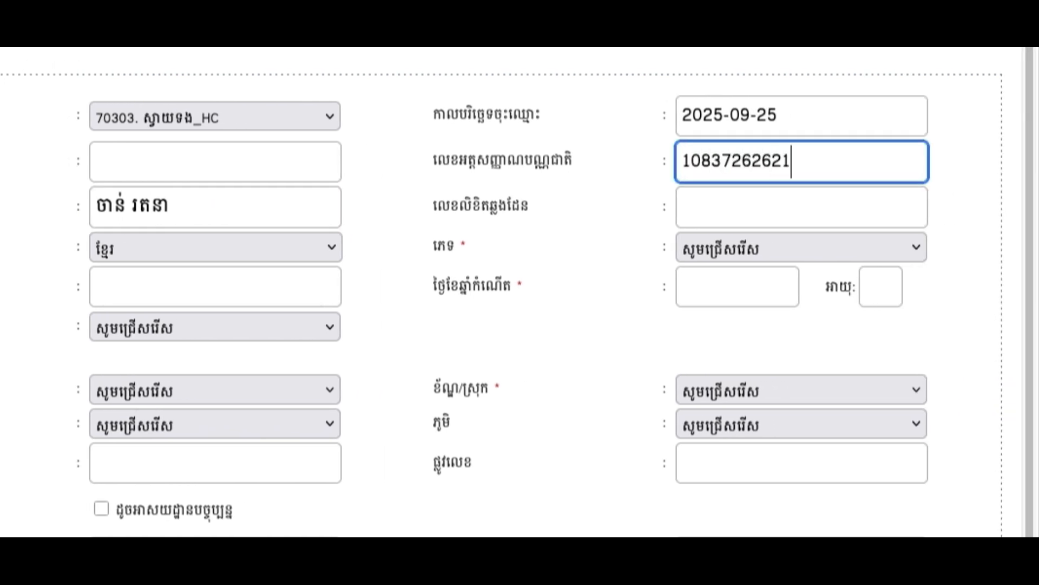
pyautogui.click(813, 207)
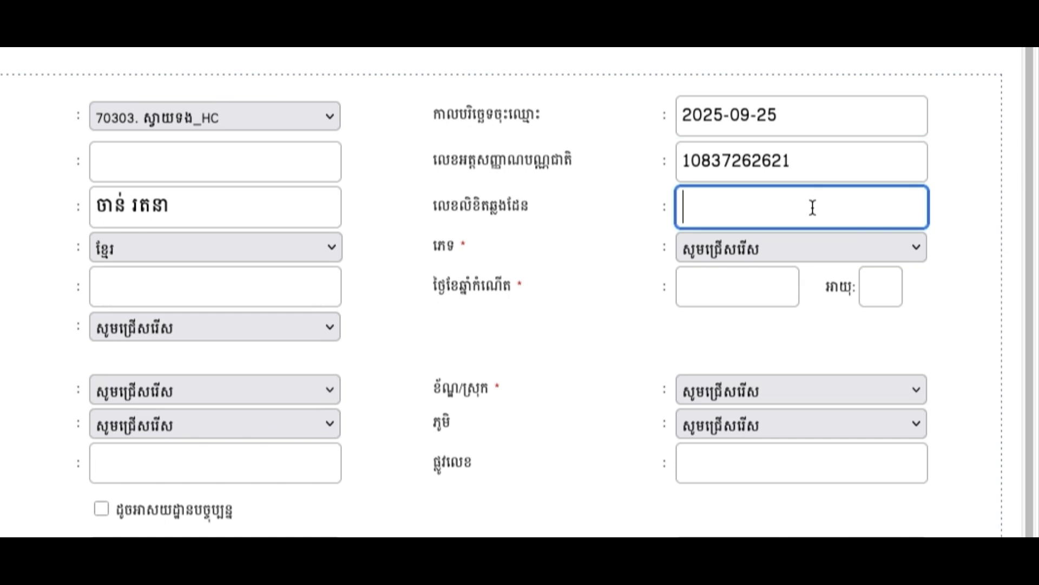
# Set gender to female (ស្រី) and age 30, so the birth date auto-fills 1995-01-01.
pyautogui.click(730, 247)
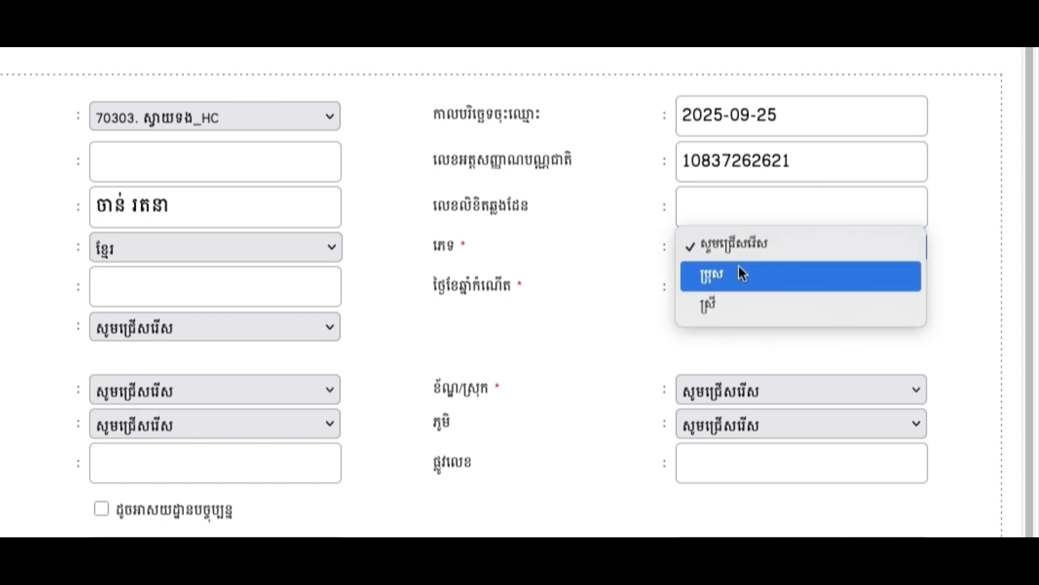
pyautogui.click(738, 299)
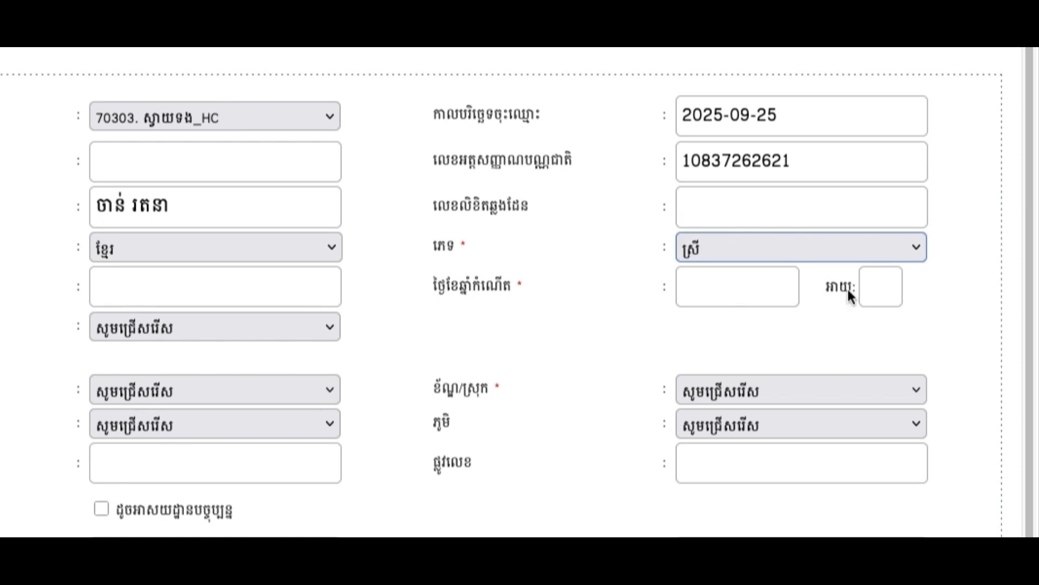
pyautogui.click(887, 289)
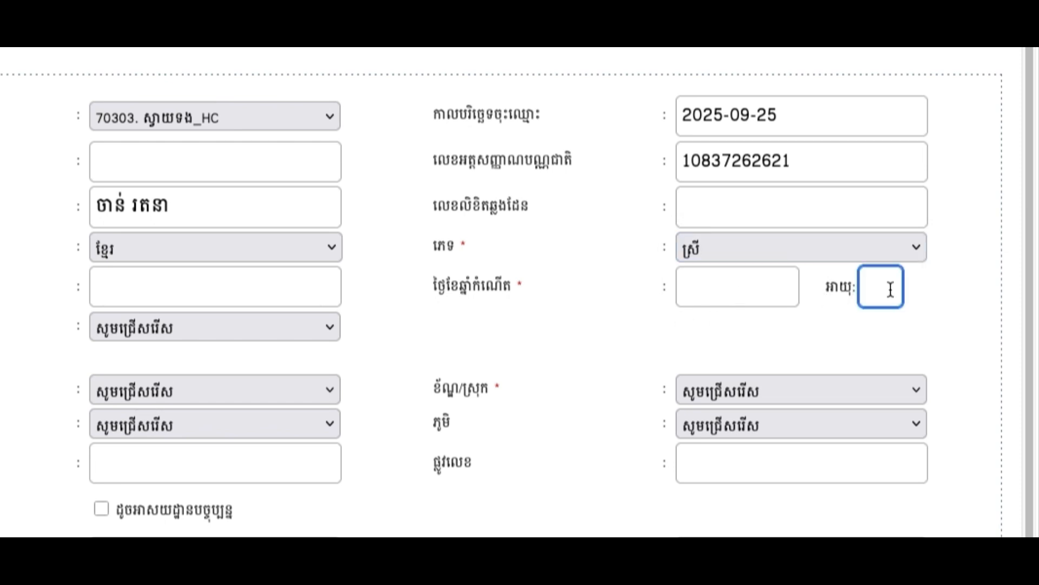
pyautogui.click(776, 287)
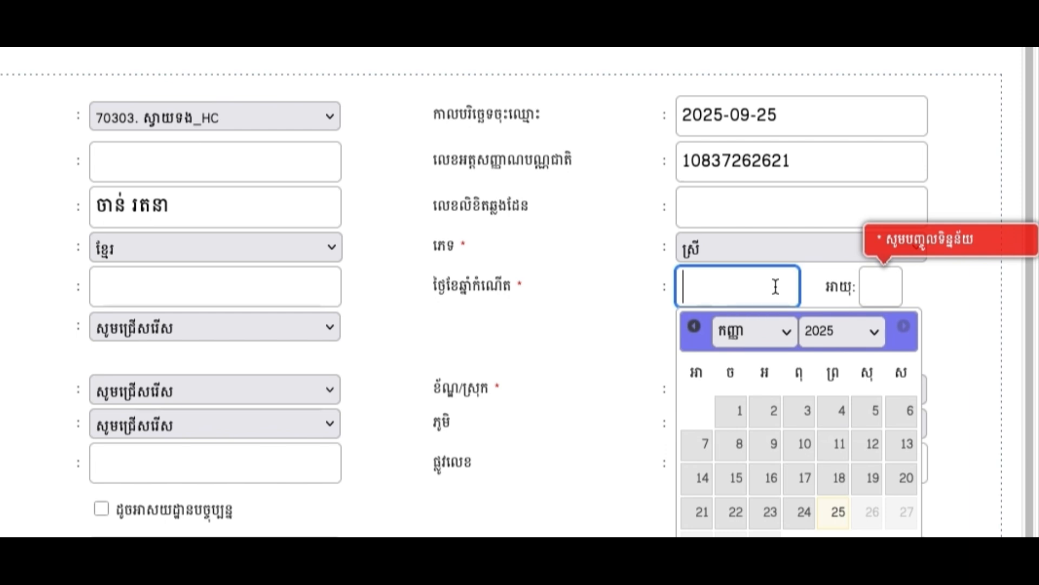
pyautogui.click(899, 286)
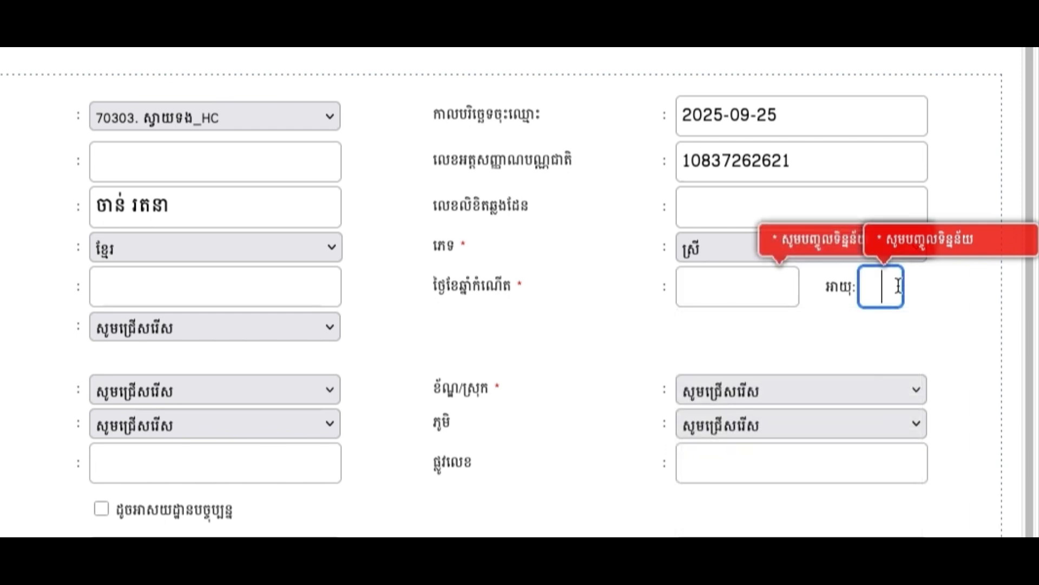
pyautogui.write('23')
pyautogui.press('BackSpace')
pyautogui.press('BackSpace')
pyautogui.write('30')
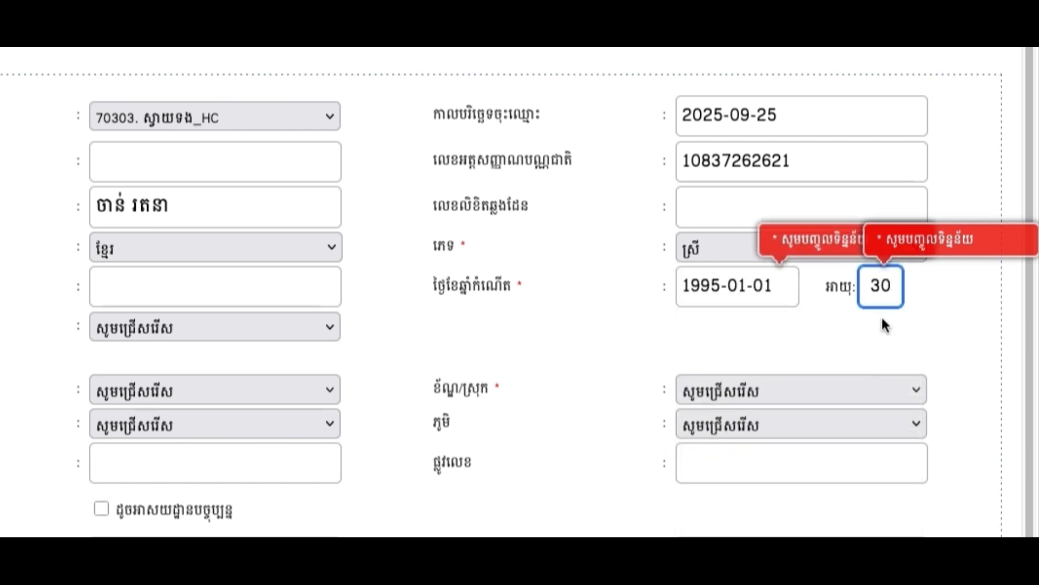
pyautogui.click(840, 327)
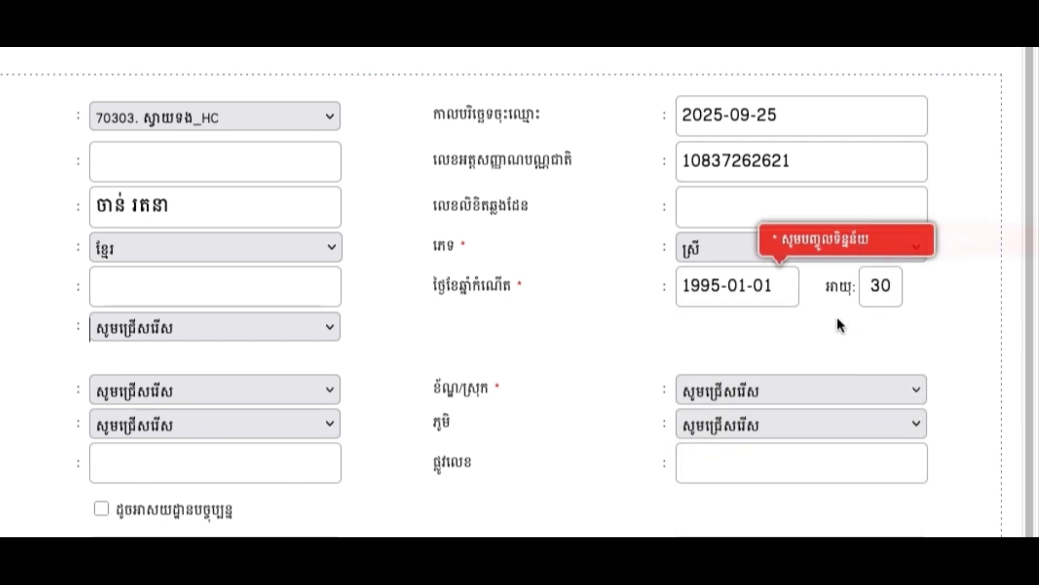
pyautogui.click(781, 255)
pyautogui.click(756, 286)
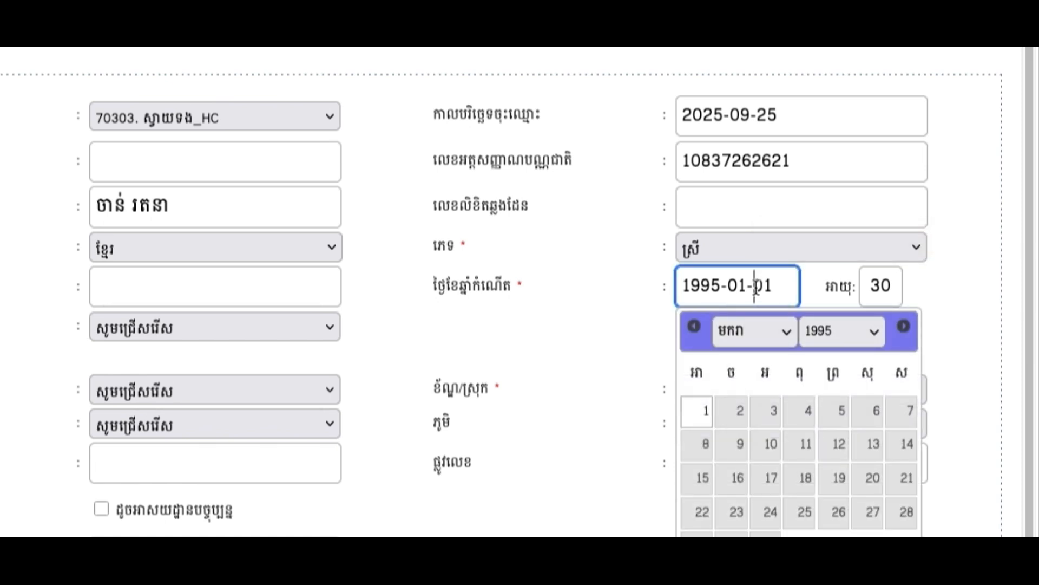
pyautogui.click(312, 290)
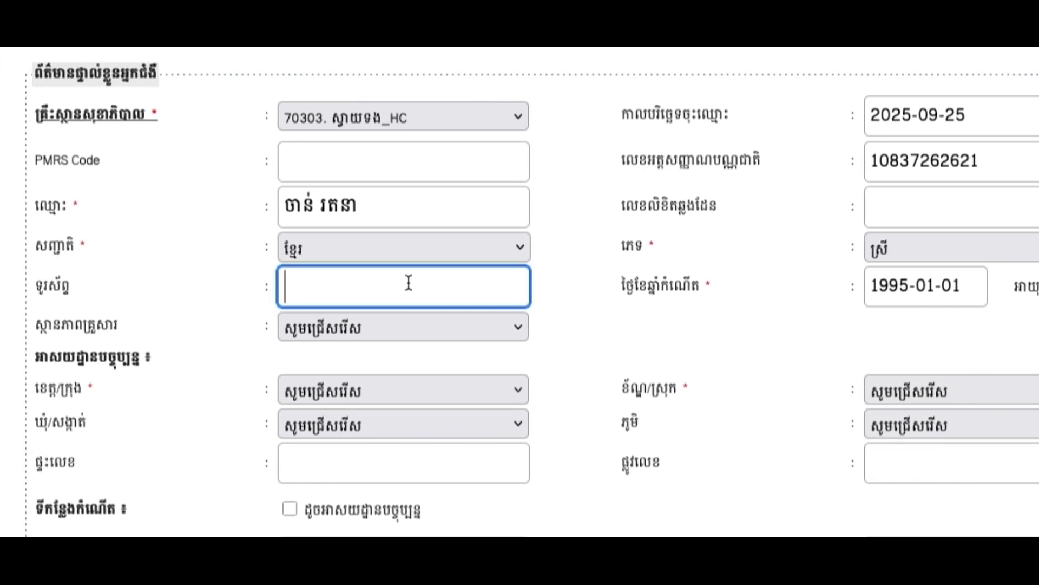
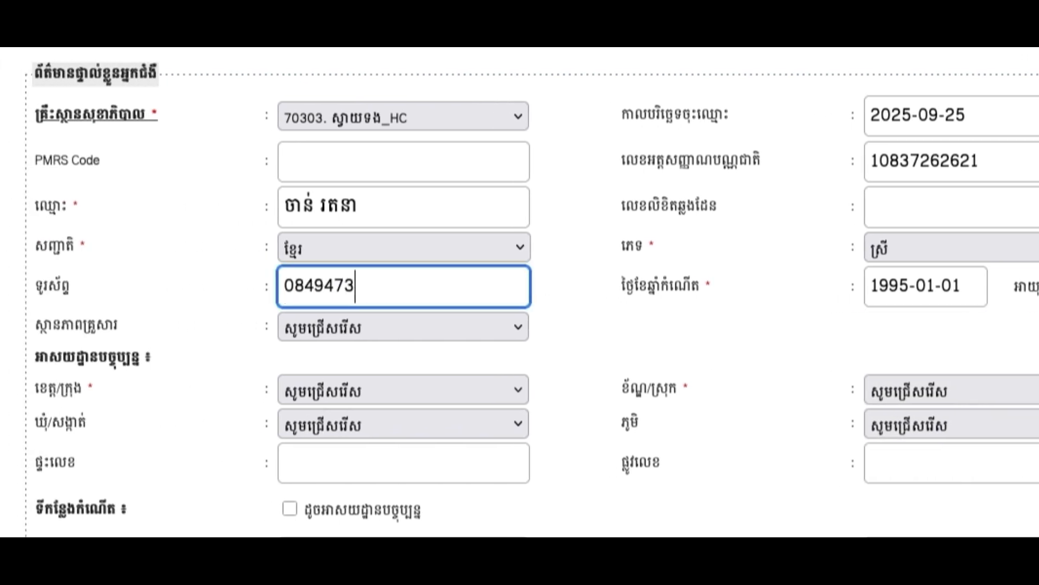
# Enter the patient's phone number and choose single (នៅលីវ) as marital status.
pyautogui.click(388, 318)
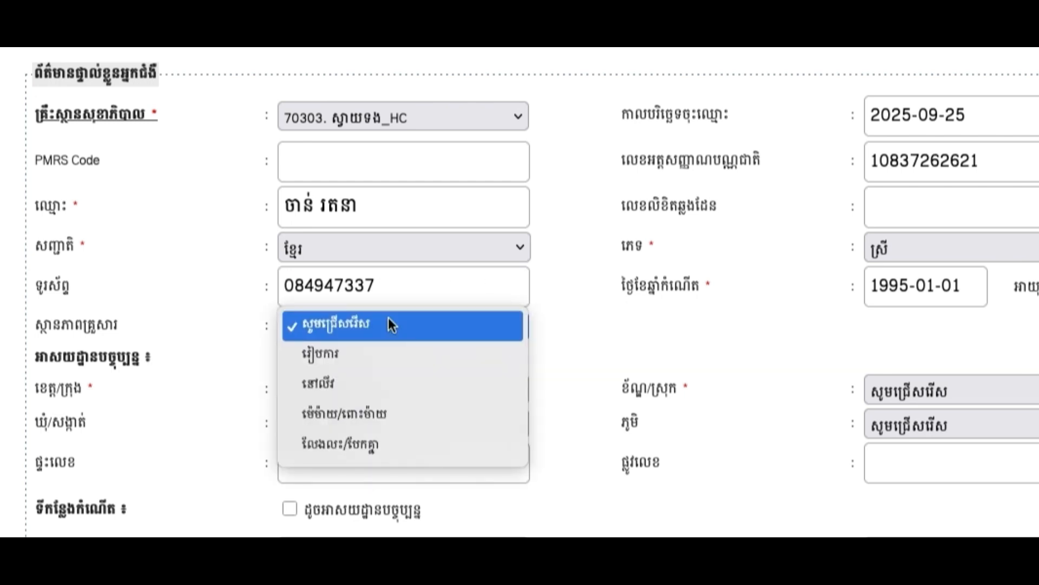
pyautogui.click(361, 362)
pyautogui.click(342, 326)
pyautogui.click(343, 353)
pyautogui.scroll(-3, 337, 405)
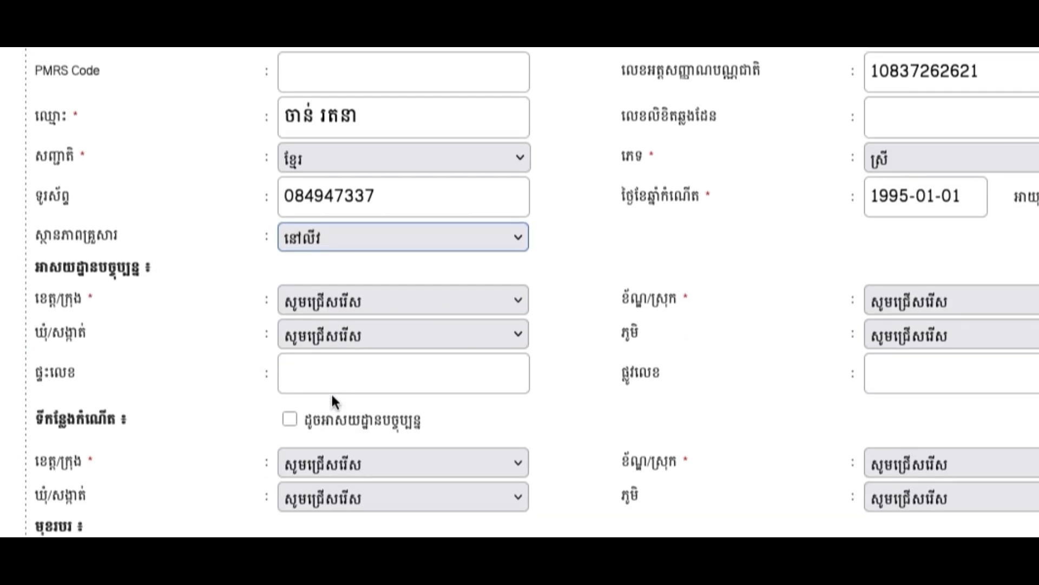
pyautogui.click(320, 301)
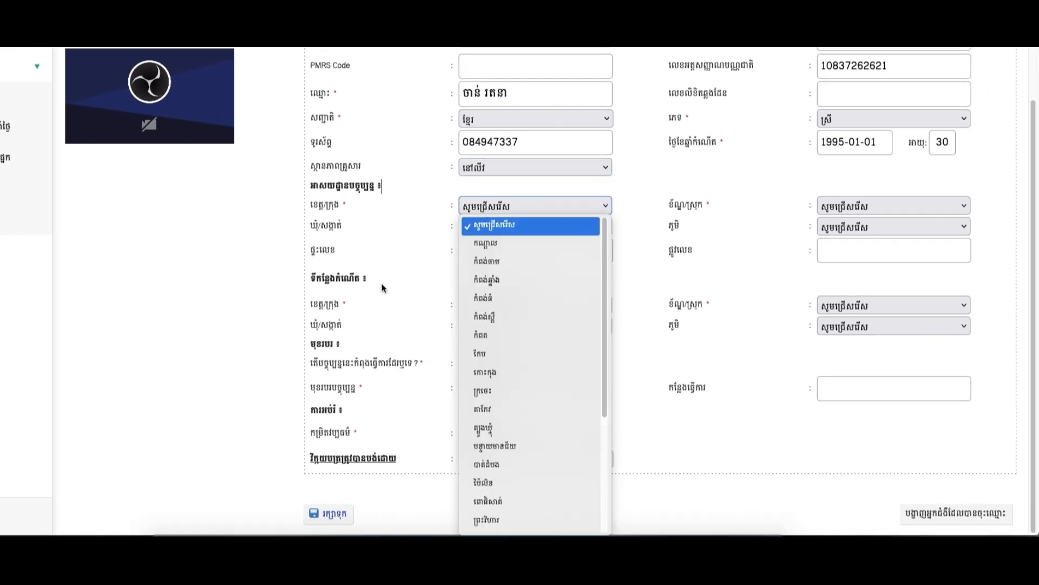
# Set current address to Kandal, Kandal Stueng, Ampov Prey, អំពៅព្រៃទី៣, and copy it to birthplace.
pyautogui.click(399, 274)
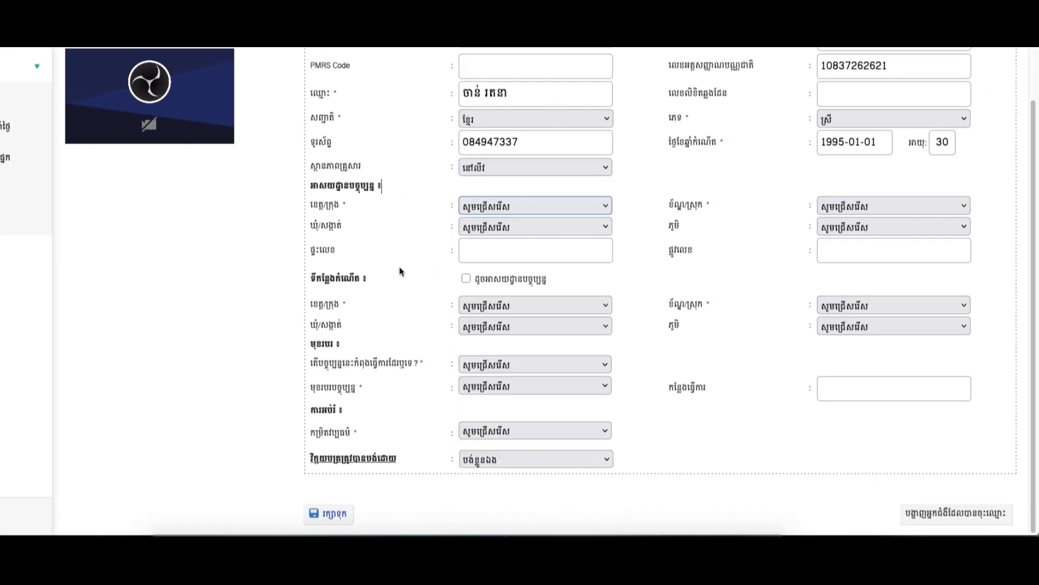
pyautogui.click(480, 211)
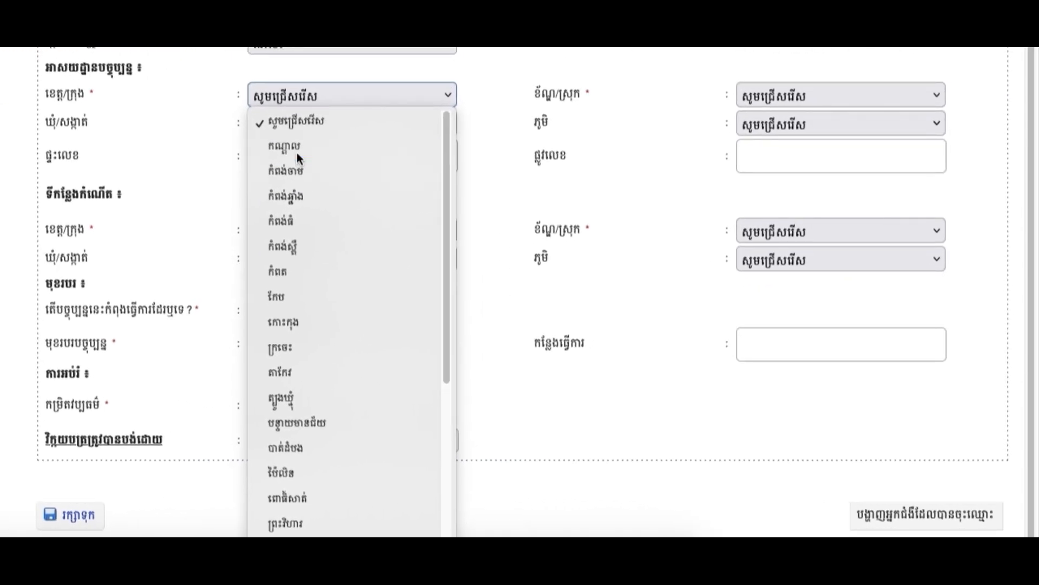
pyautogui.click(296, 152)
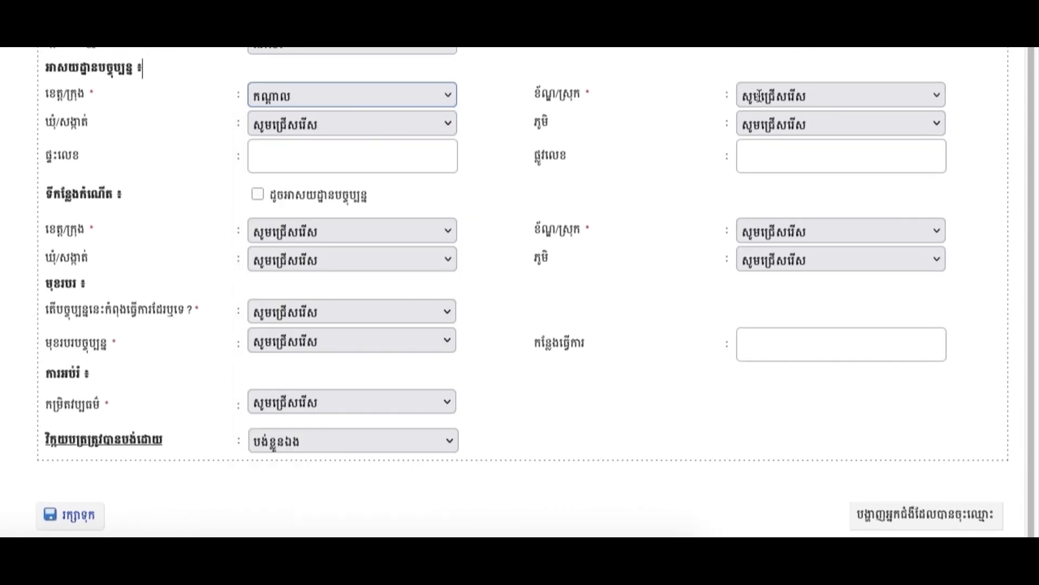
pyautogui.click(787, 102)
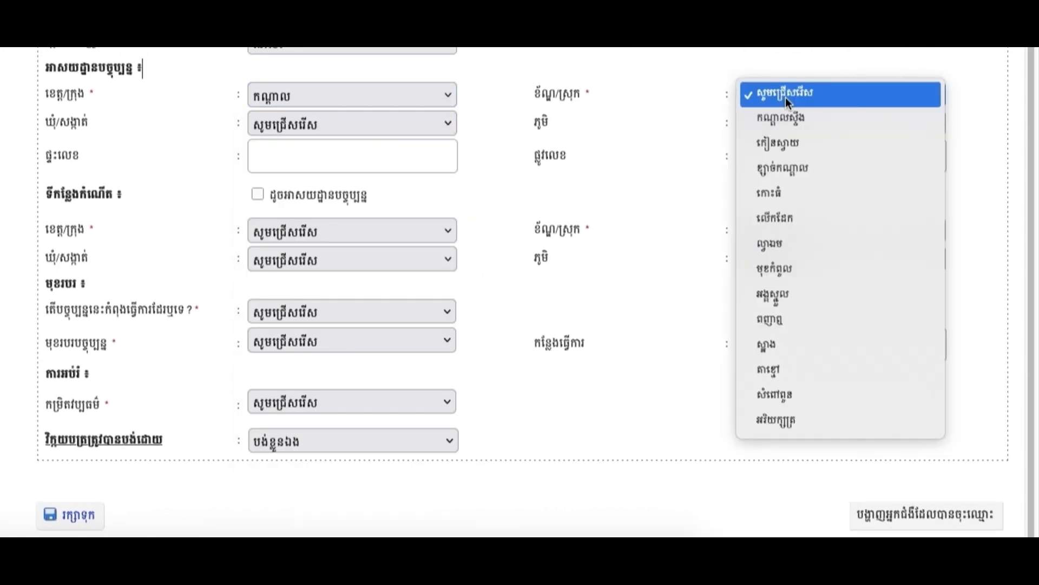
pyautogui.click(784, 120)
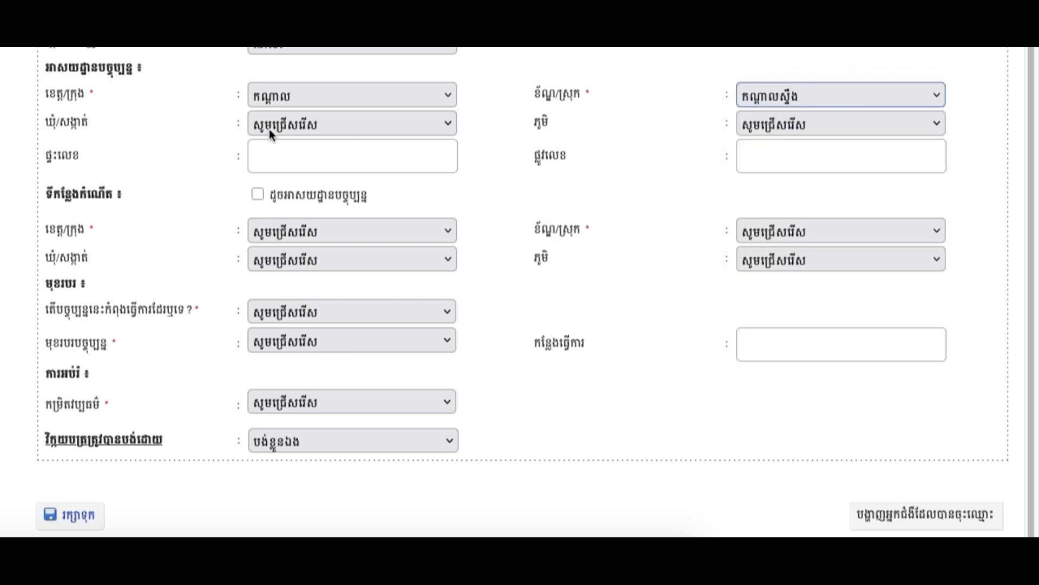
pyautogui.click(268, 129)
pyautogui.click(318, 179)
pyautogui.click(767, 125)
pyautogui.click(785, 205)
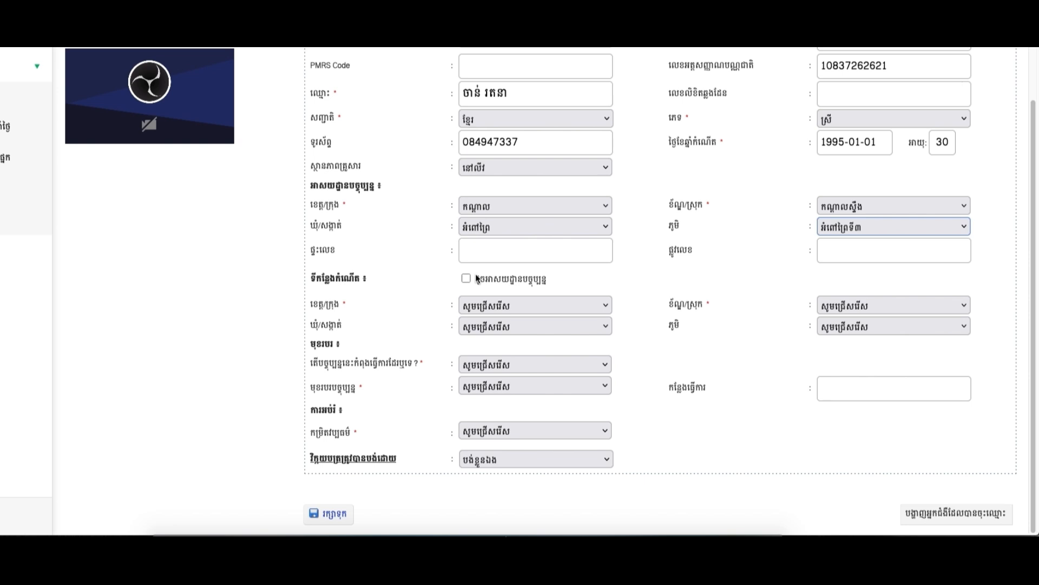
pyautogui.click(469, 278)
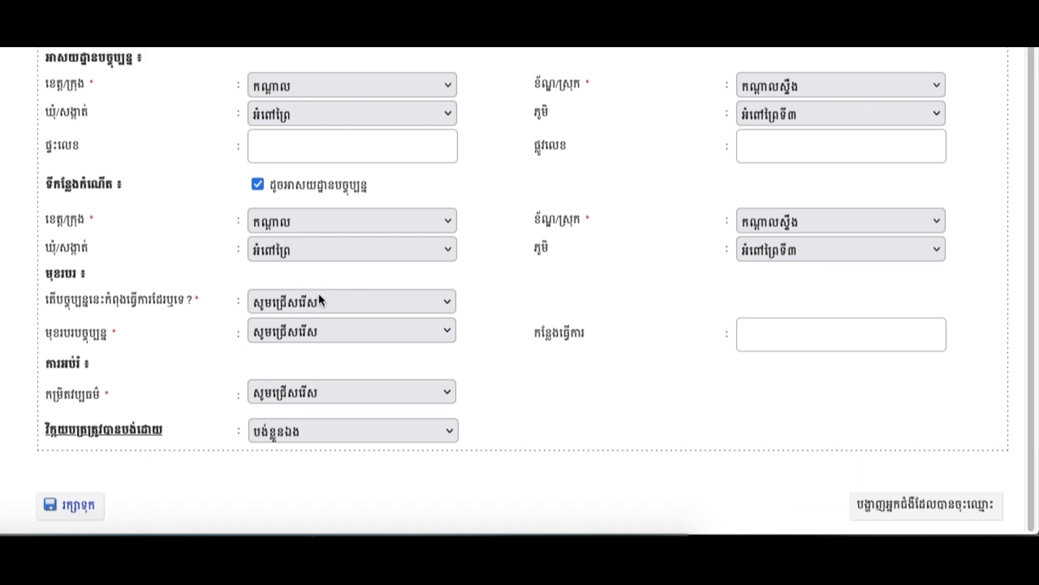
# Answer ទេ (No) to currently working and choose មន្ត្រីរាជការ (civil servant) as past occupation.
pyautogui.click(319, 298)
pyautogui.click(301, 350)
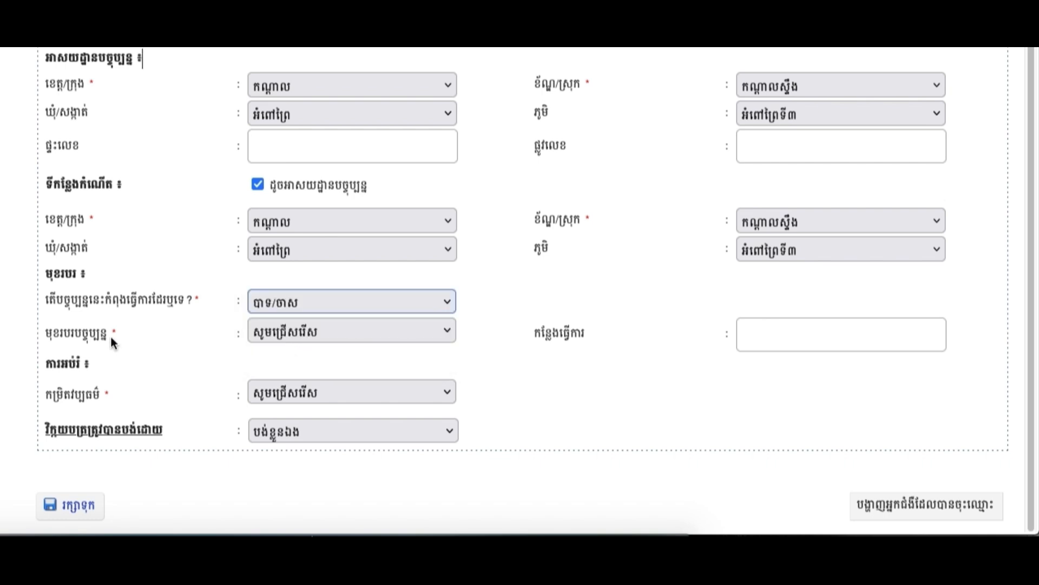
pyautogui.click(278, 335)
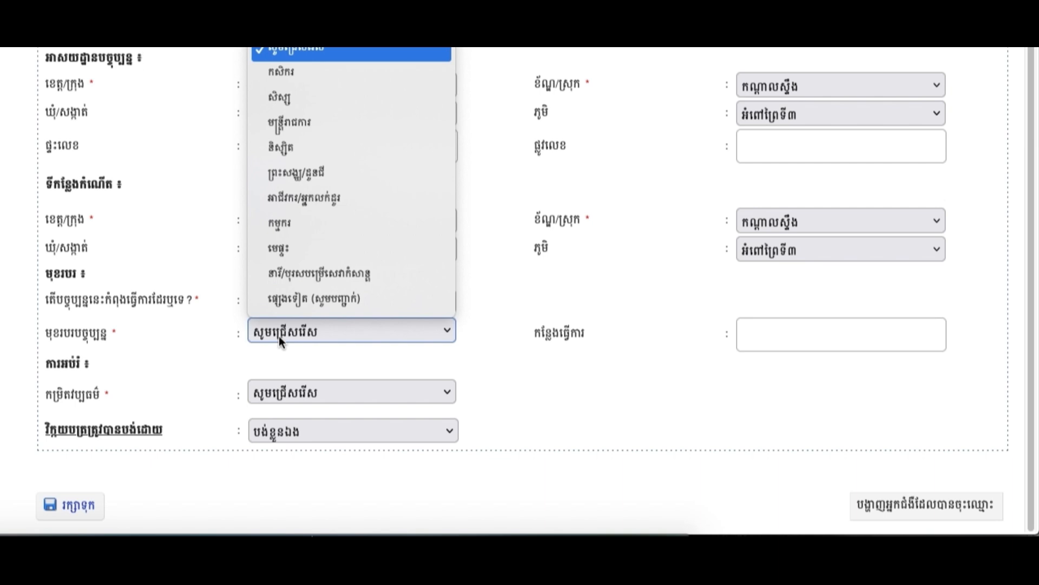
pyautogui.click(193, 298)
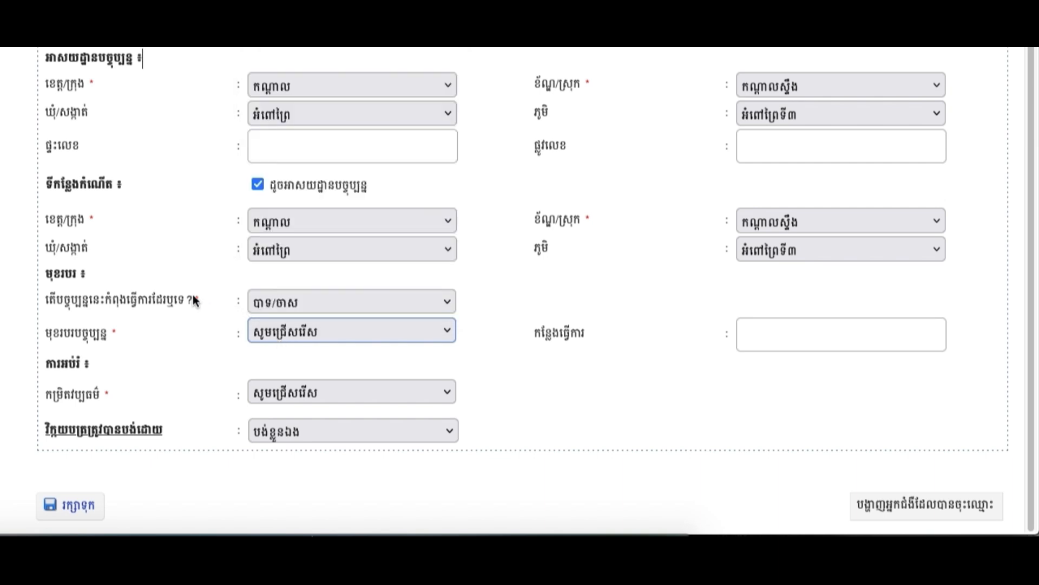
pyautogui.click(267, 303)
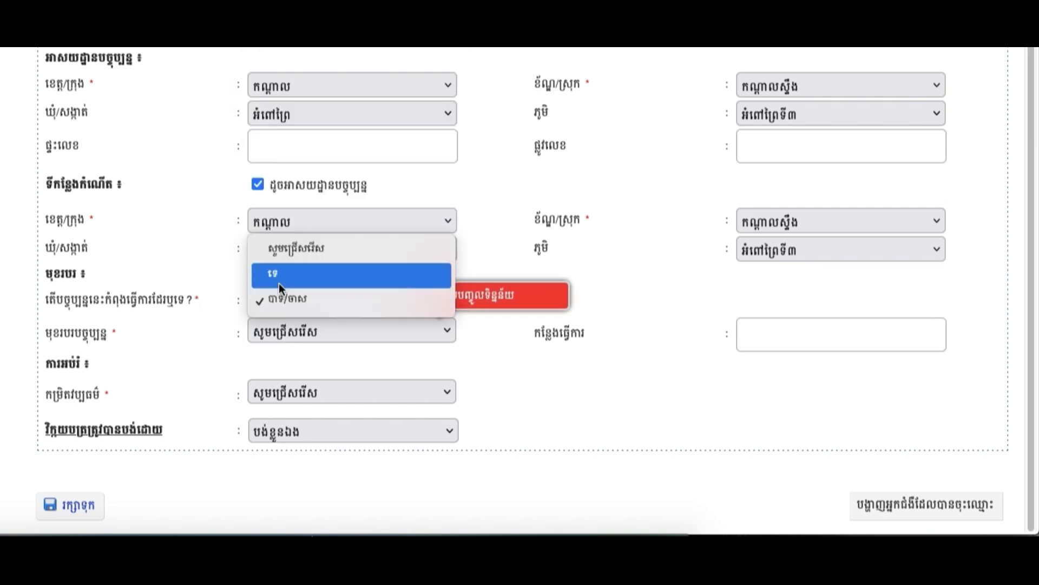
pyautogui.click(280, 285)
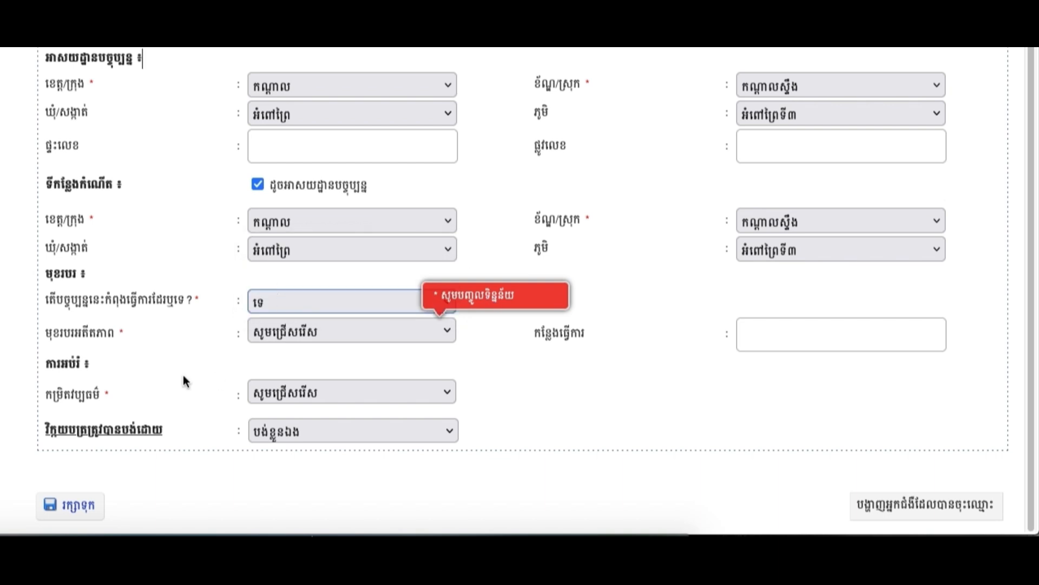
pyautogui.click(302, 342)
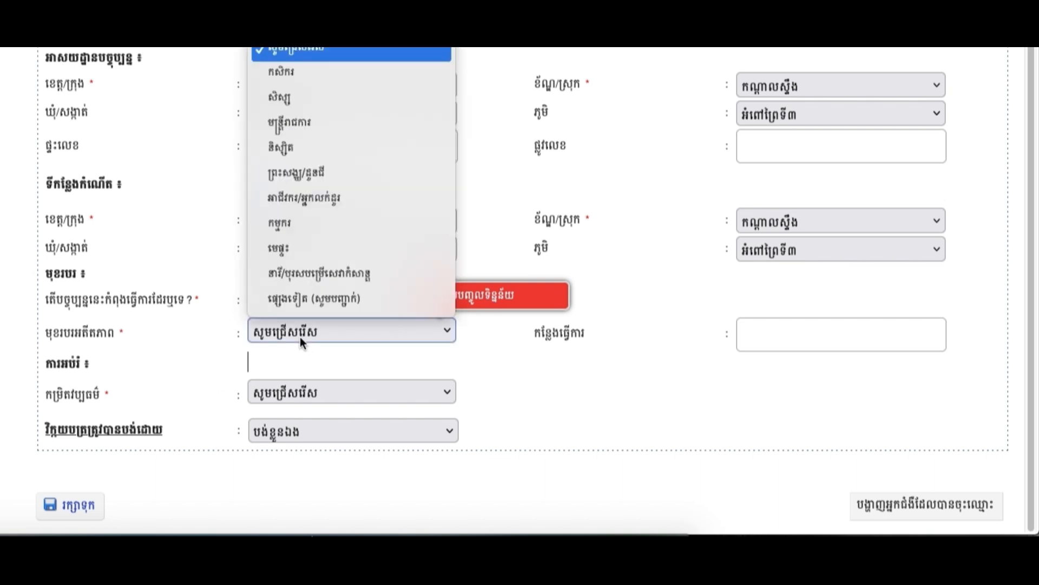
pyautogui.click(483, 366)
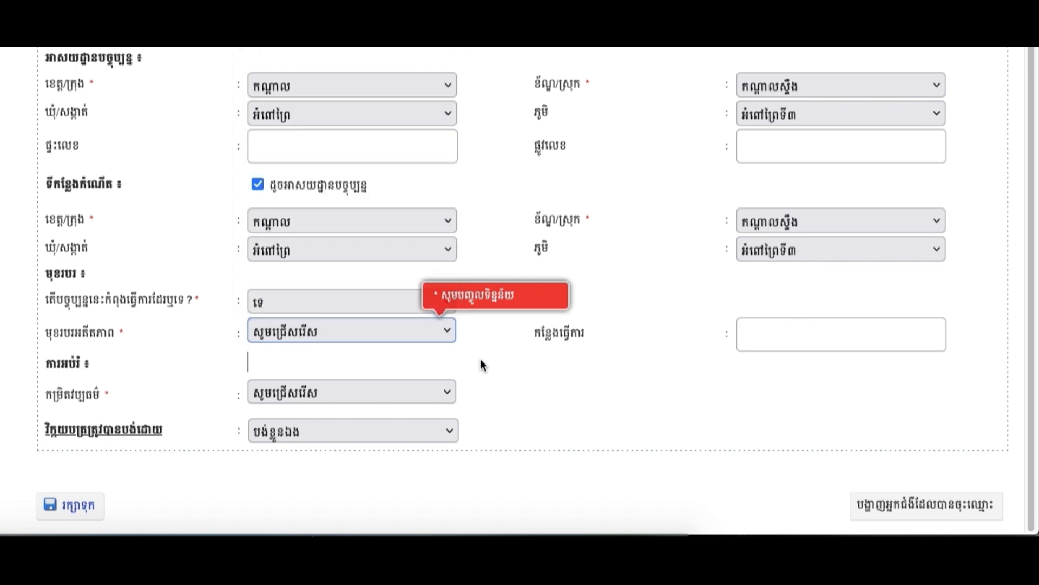
pyautogui.click(355, 330)
pyautogui.click(297, 124)
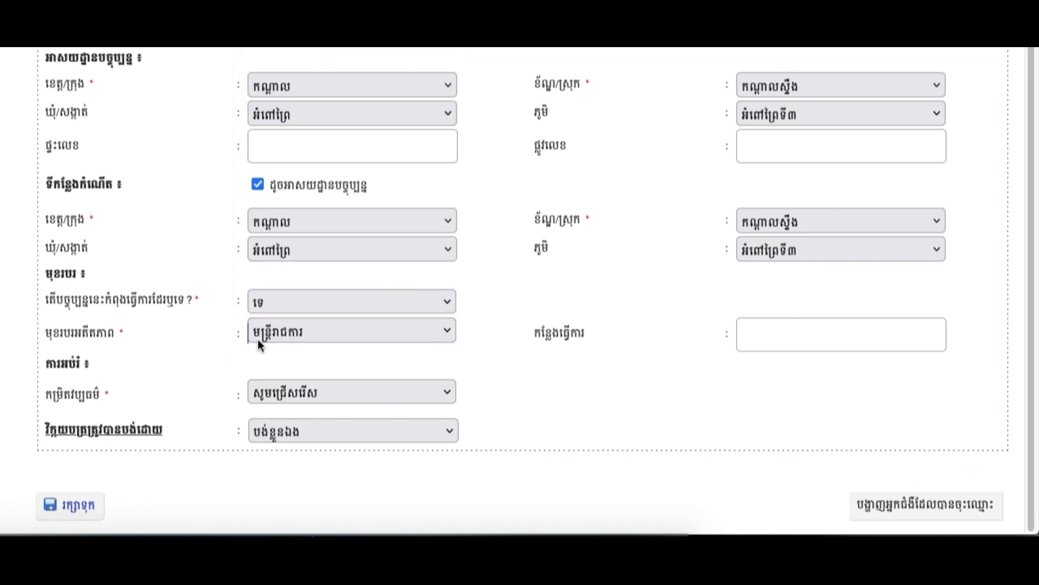
pyautogui.click(801, 340)
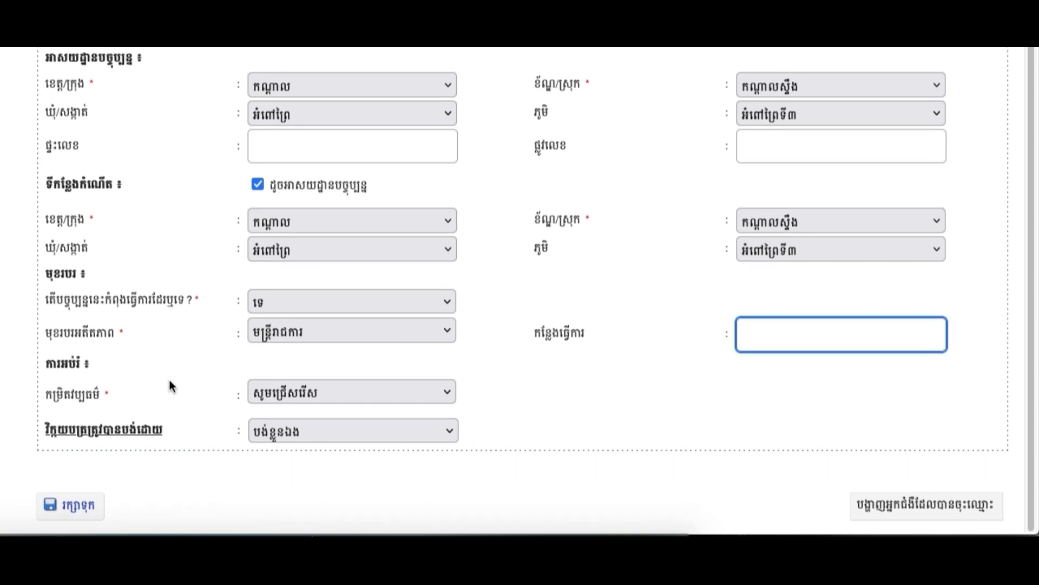
# Set education to ឧត្តមសិក្សា and payer to ធានារ៉ាប់រង (insurance) under the HEF-Poor scheme.
pyautogui.click(284, 397)
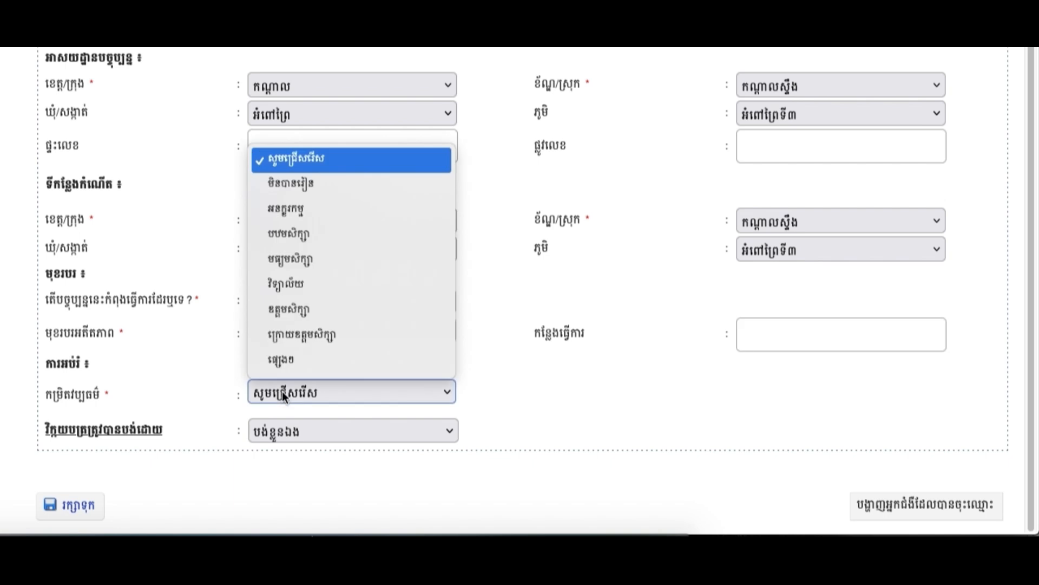
pyautogui.click(292, 310)
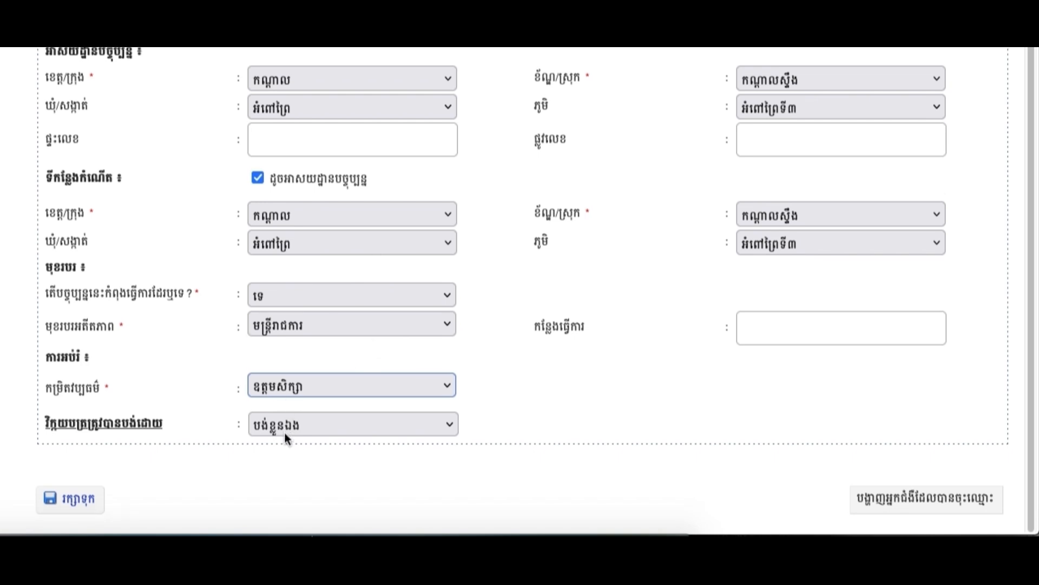
pyautogui.click(284, 432)
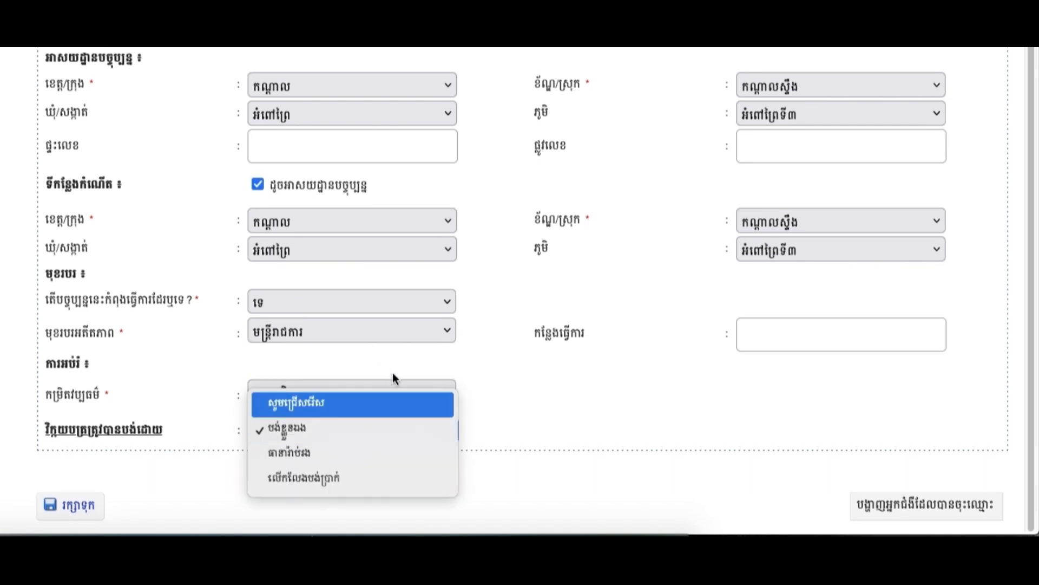
pyautogui.click(323, 452)
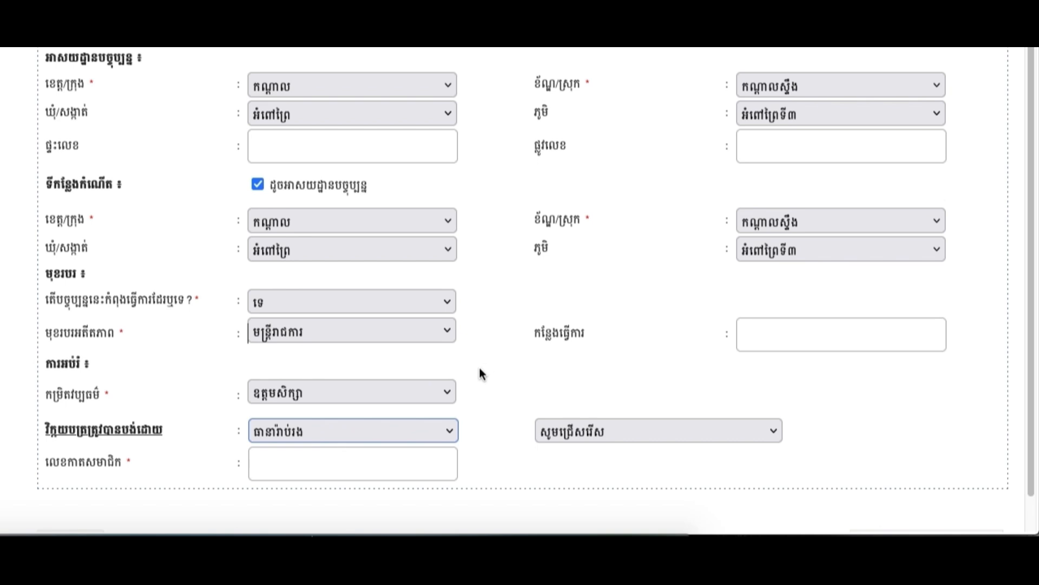
pyautogui.scroll(-1, 480, 372)
pyautogui.click(577, 394)
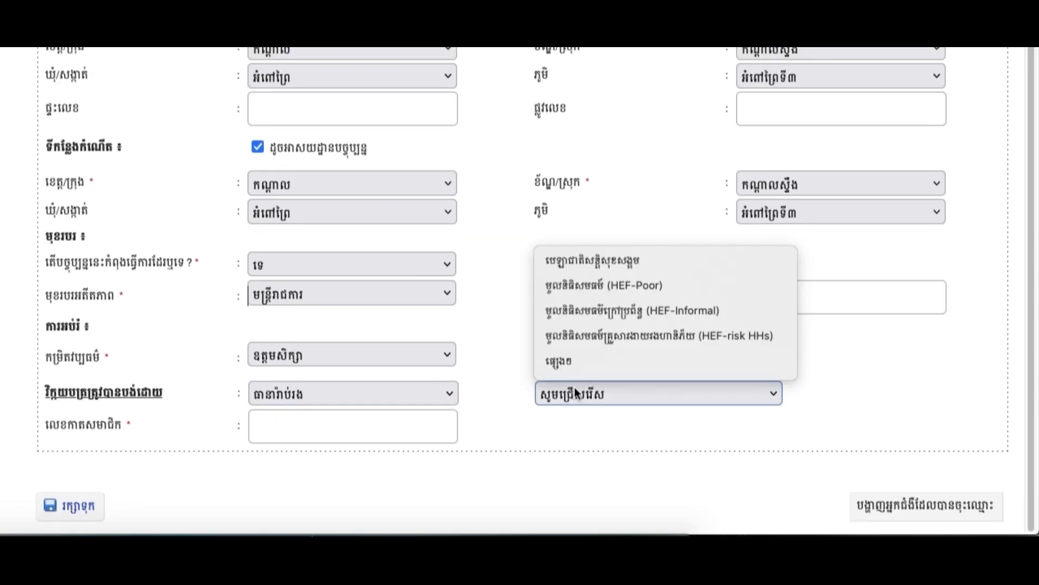
pyautogui.click(585, 285)
# Enter the patient's membership card number.
pyautogui.click(291, 438)
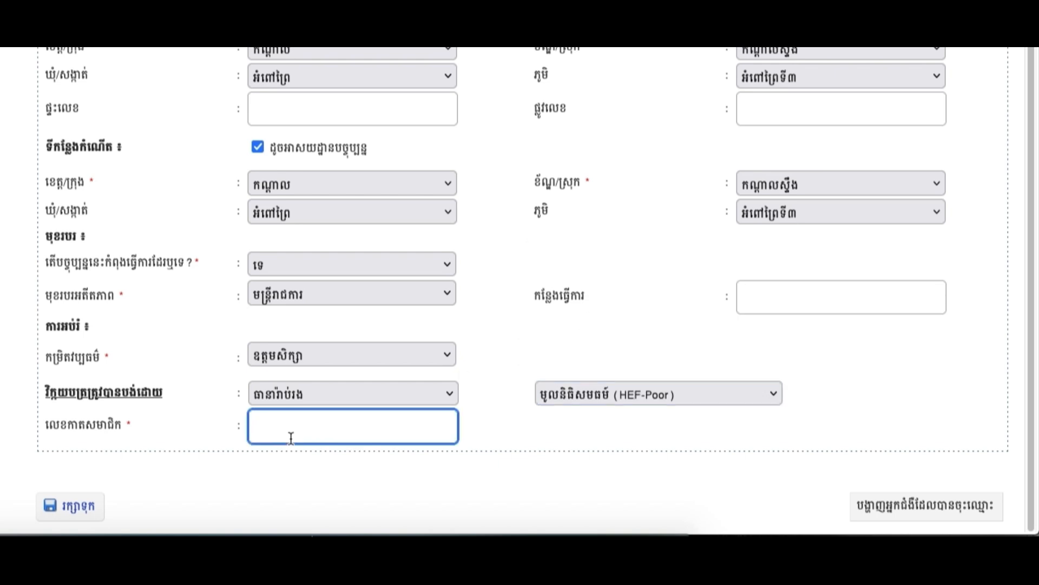
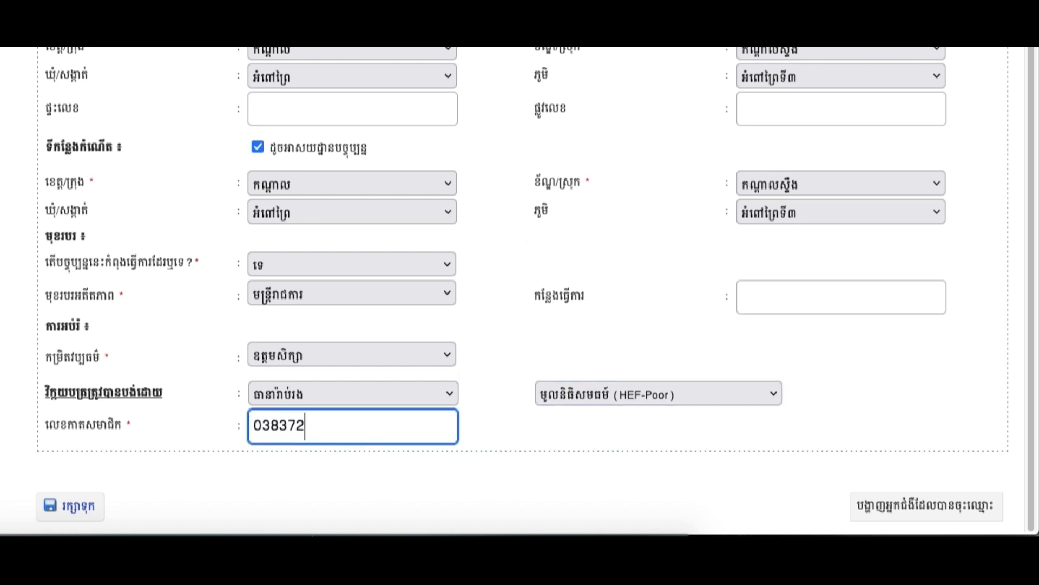
pyautogui.scroll(2, 476, 290)
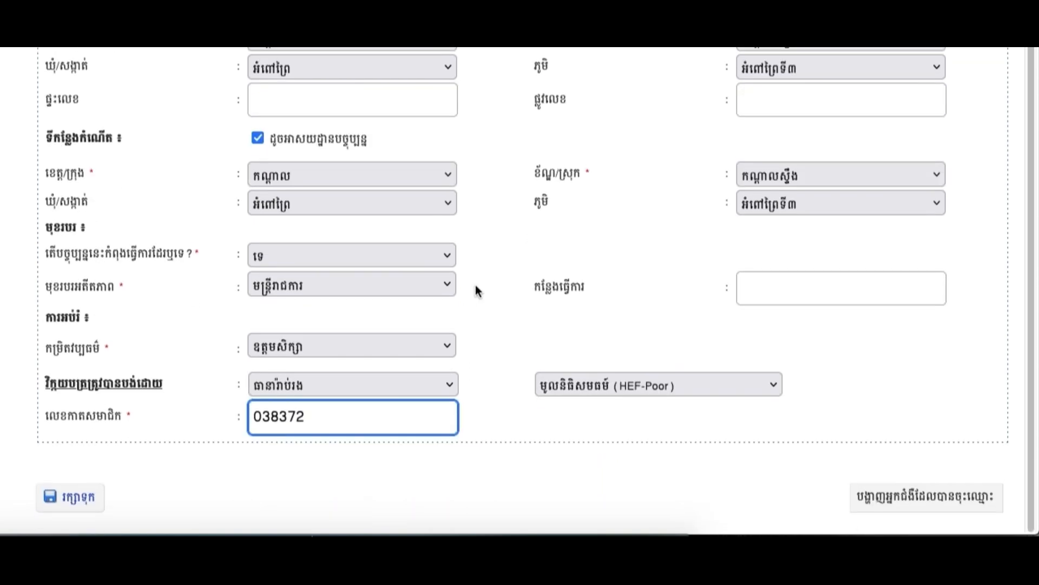
pyautogui.hotkey('ctrl', '-')
pyautogui.scroll(1, 537, 321)
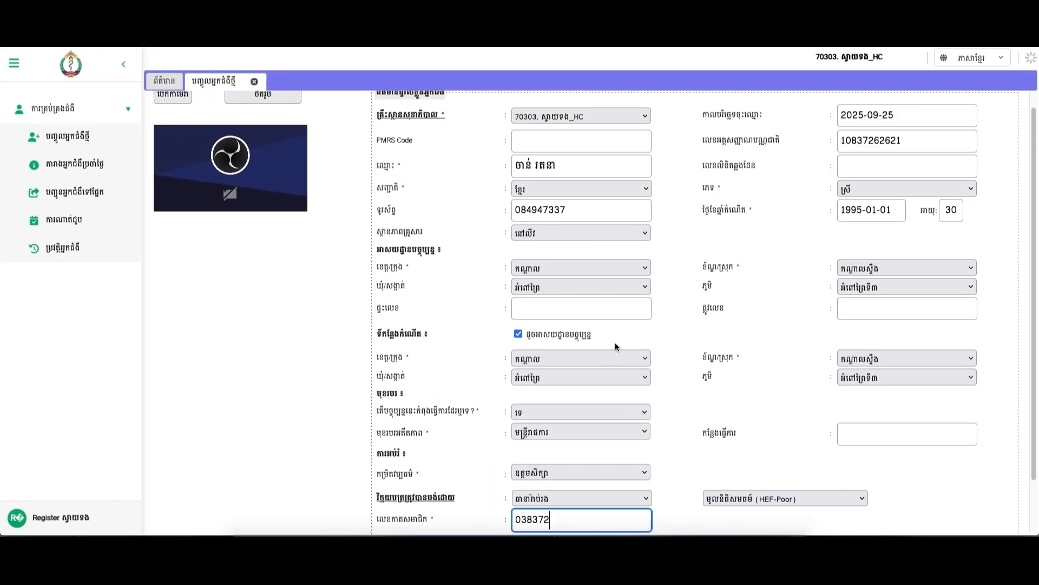
pyautogui.scroll(-2, 596, 345)
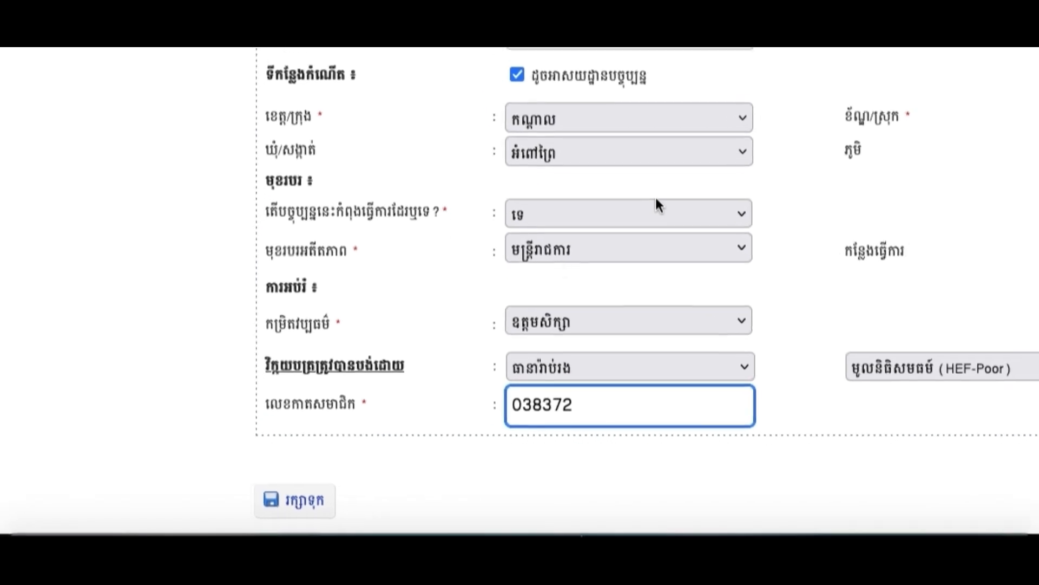
# Save the registration, print the identity card and QR sticker, and close the info dialog.
pyautogui.click(303, 499)
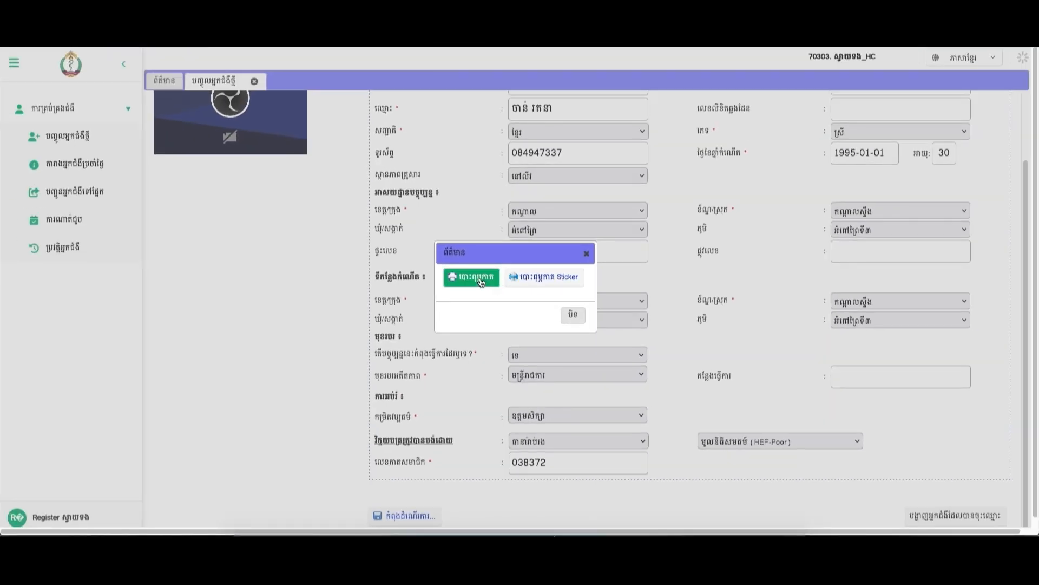
pyautogui.click(482, 280)
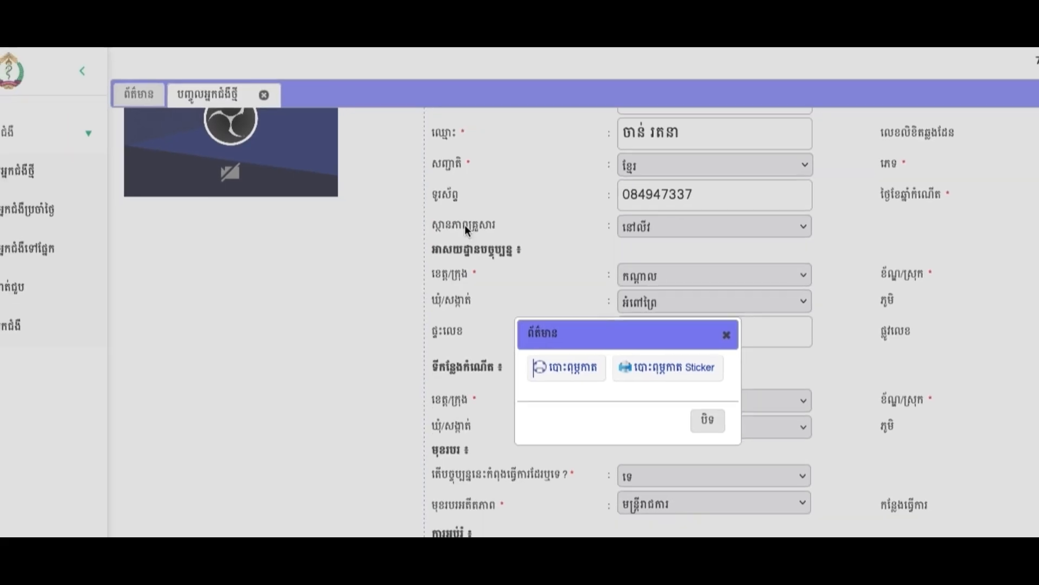
pyautogui.click(668, 367)
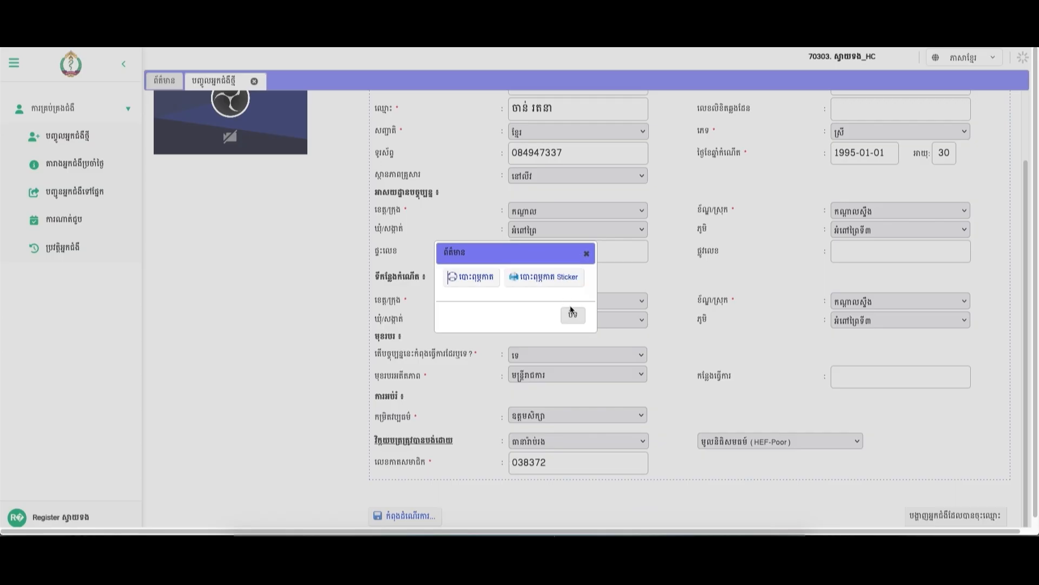
pyautogui.click(573, 317)
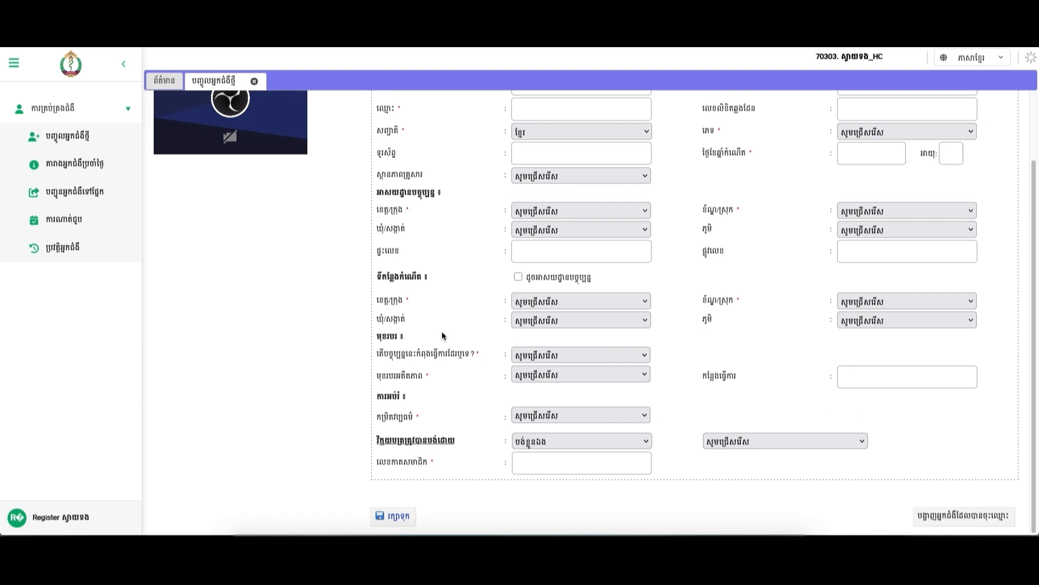
pyautogui.scroll(1, 442, 319)
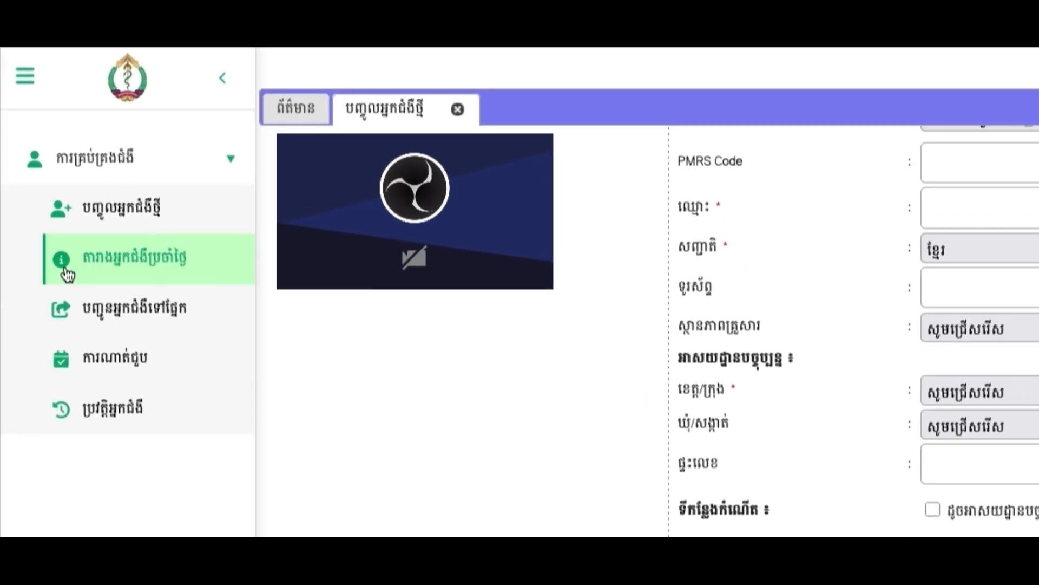
pyautogui.click(67, 271)
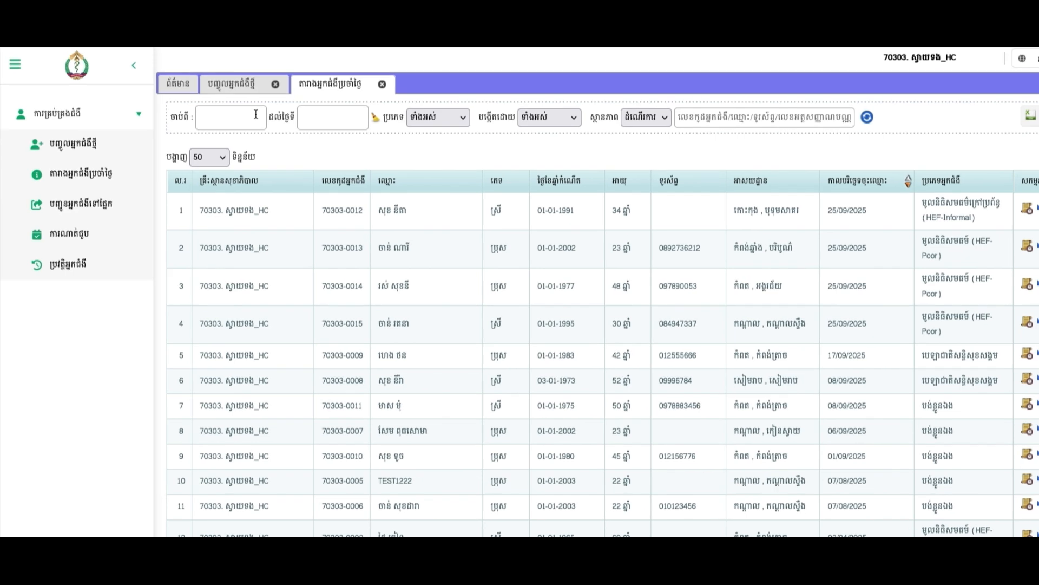
pyautogui.click(219, 112)
pyautogui.click(487, 403)
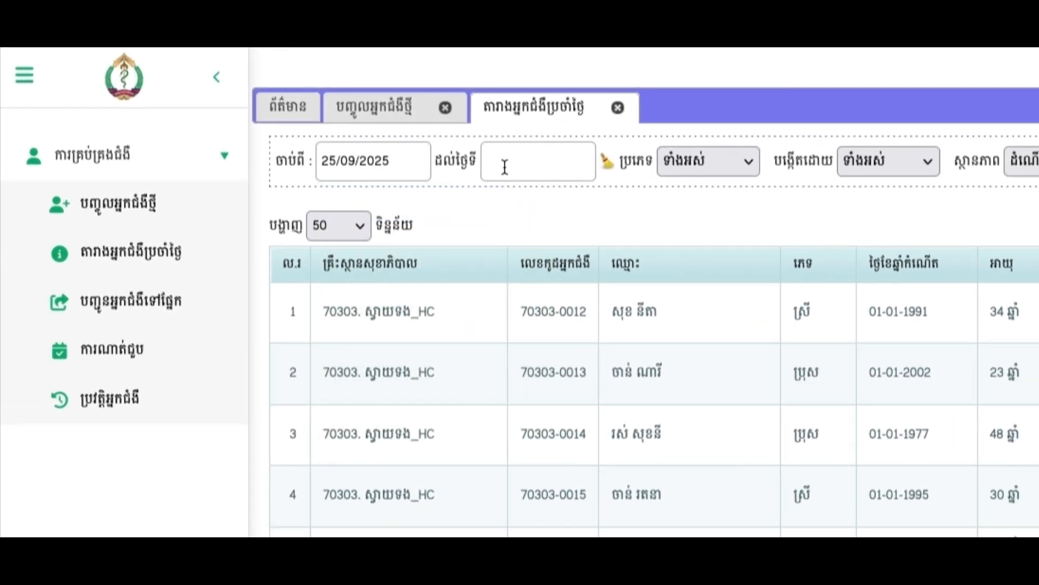
pyautogui.click(523, 165)
pyautogui.click(658, 388)
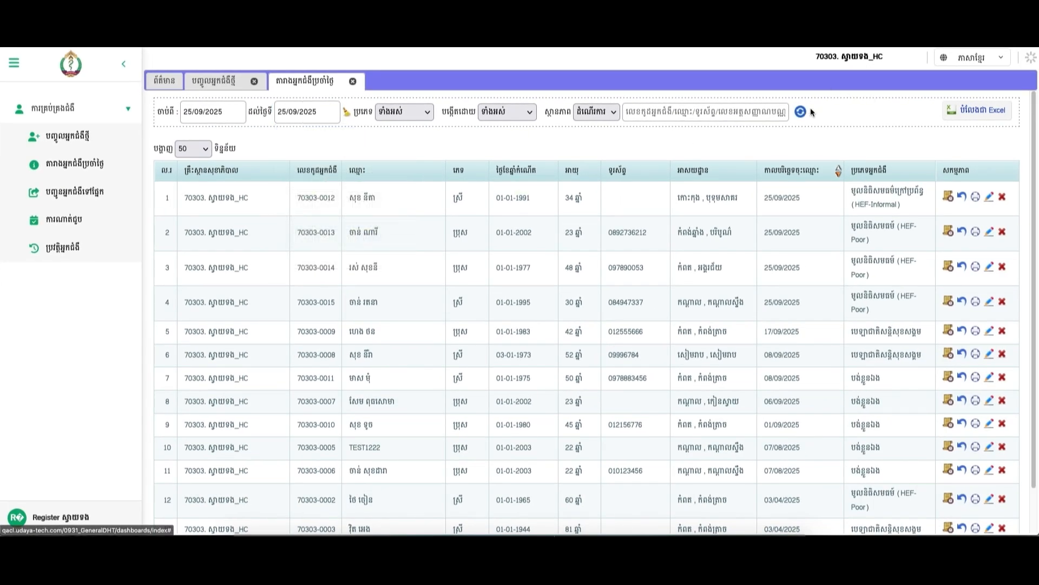
pyautogui.click(801, 111)
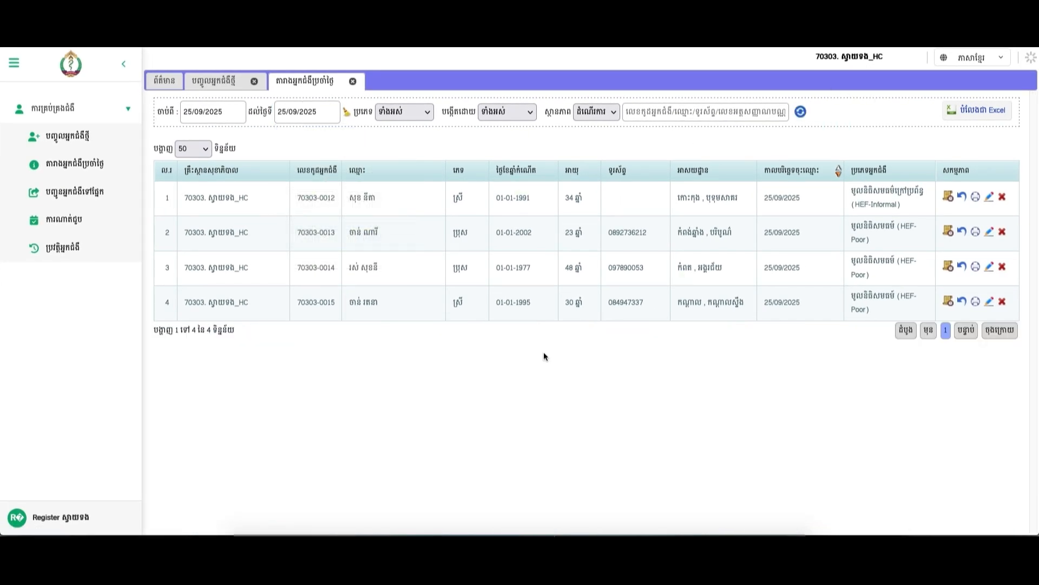
pyautogui.moveTo(370, 312); pyautogui.dragTo(342, 305)
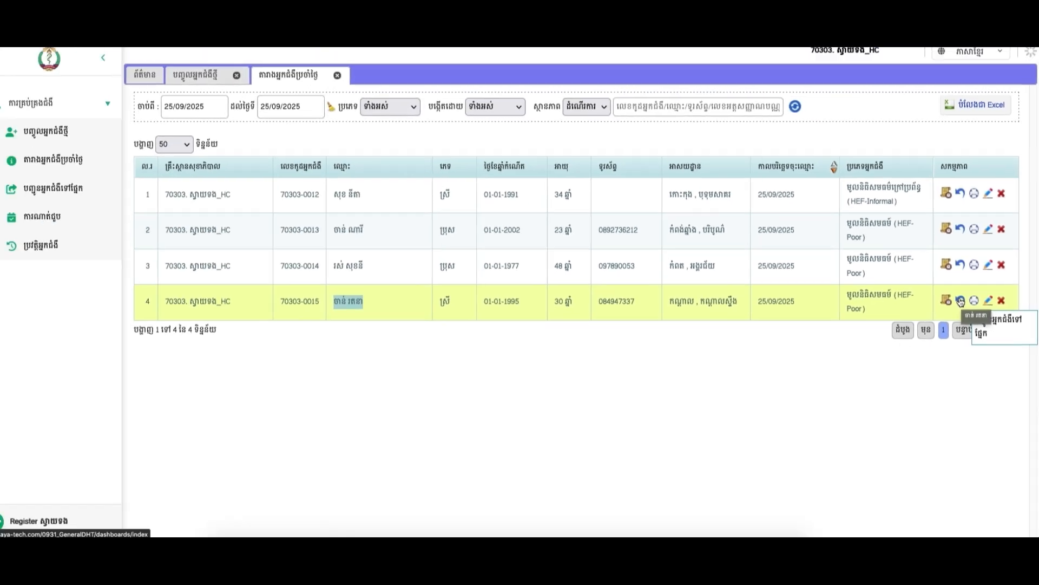
# Refer the fourth patient to outpatient Consultation for cervical cancer (ពិគ្រោះ ជំងឺមហារីកមាត់ស្បូន) and save.
pyautogui.click(961, 301)
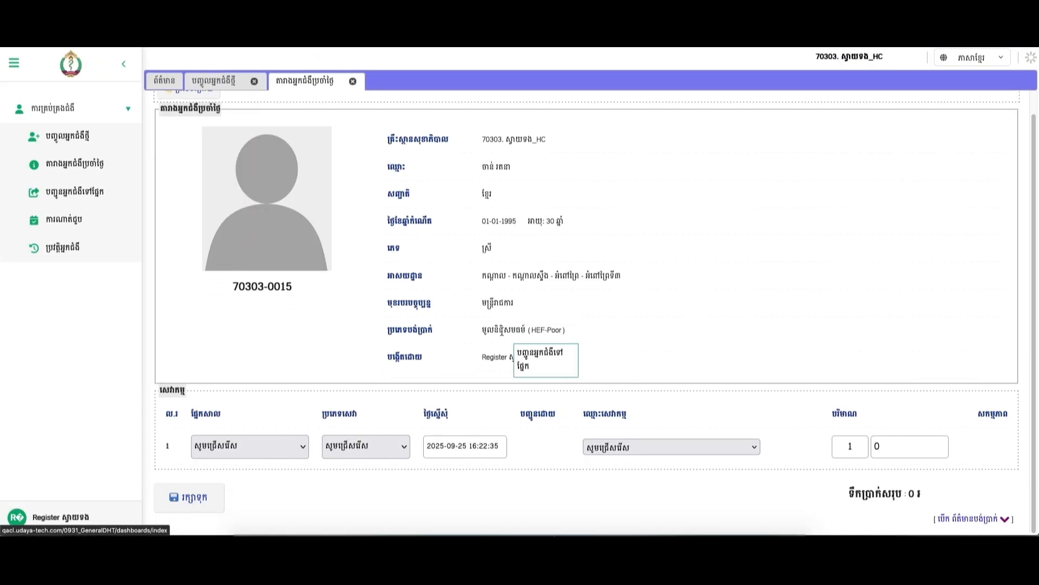
pyautogui.click(242, 451)
pyautogui.click(244, 463)
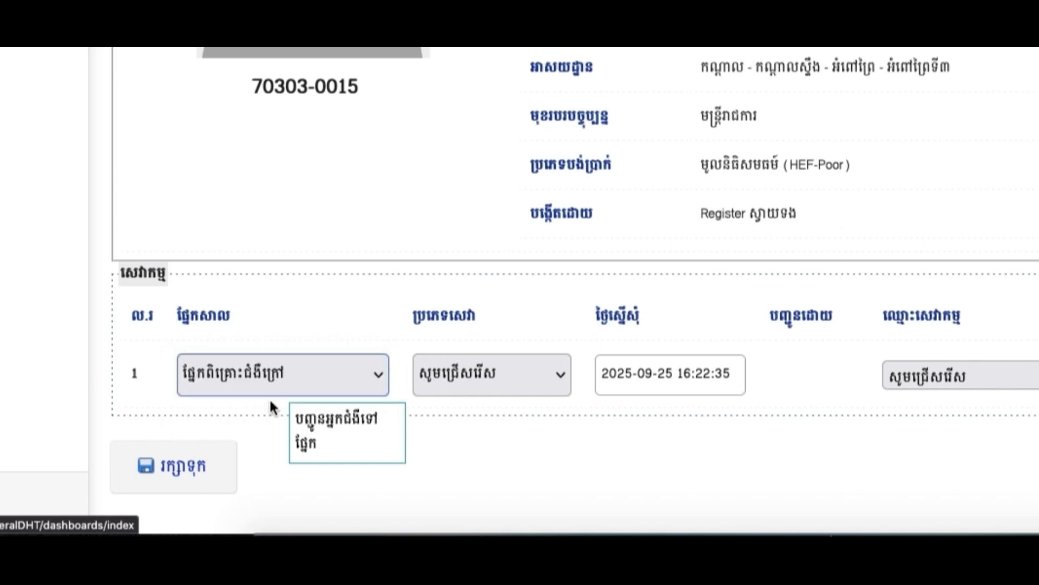
pyautogui.click(528, 375)
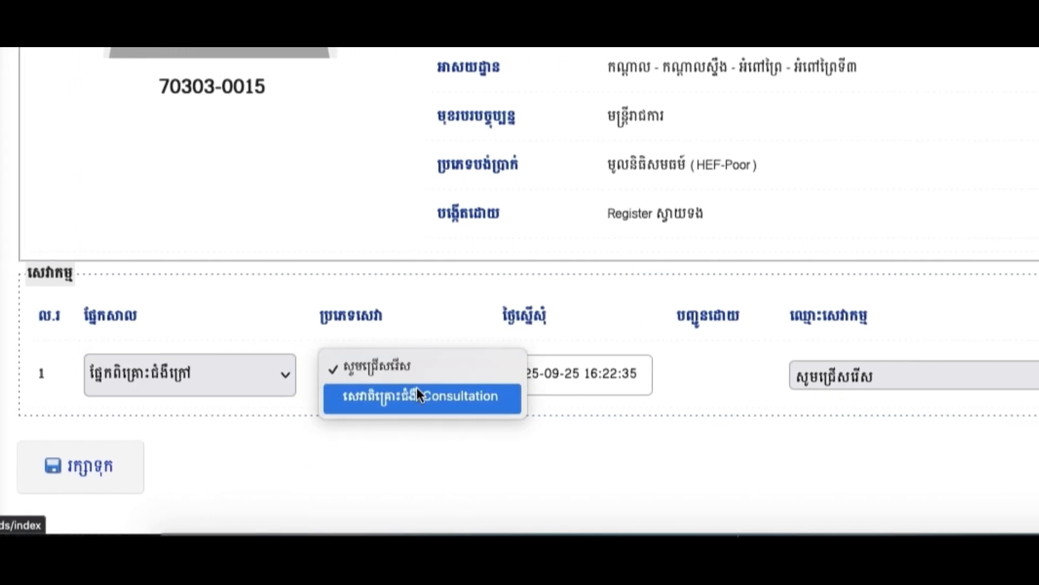
pyautogui.click(417, 387)
pyautogui.click(879, 375)
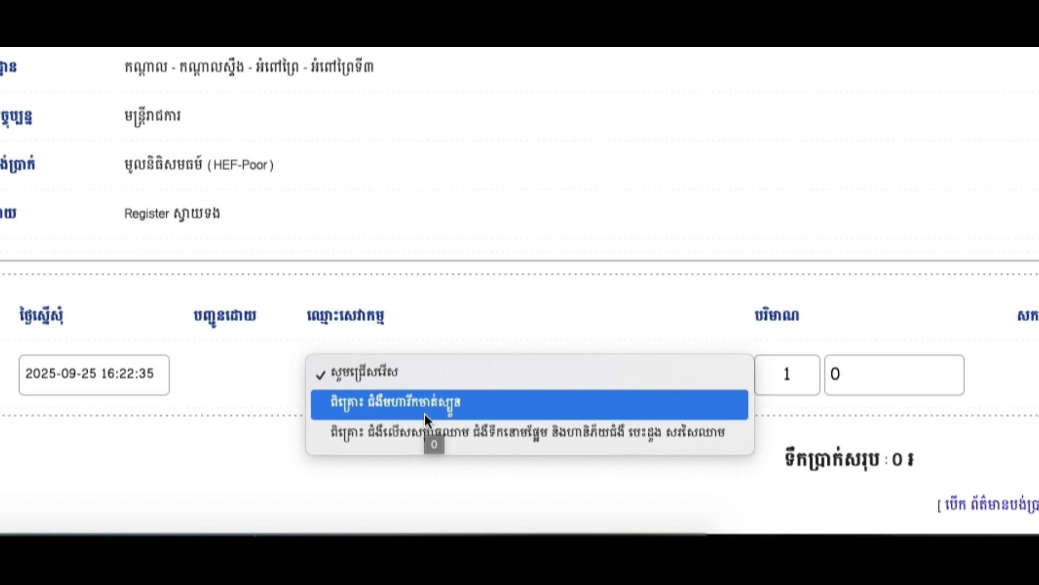
pyautogui.click(425, 411)
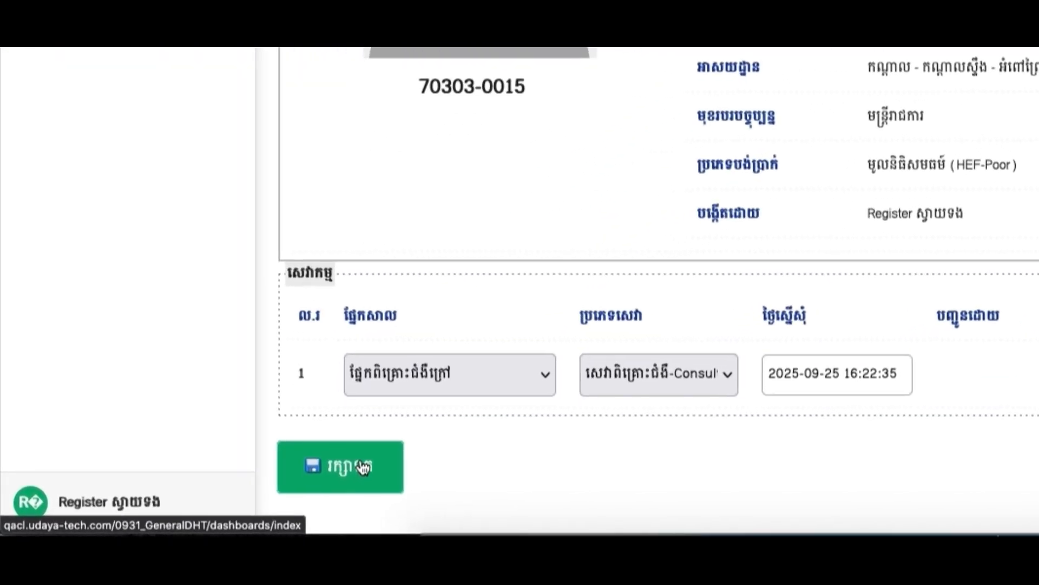
pyautogui.click(364, 467)
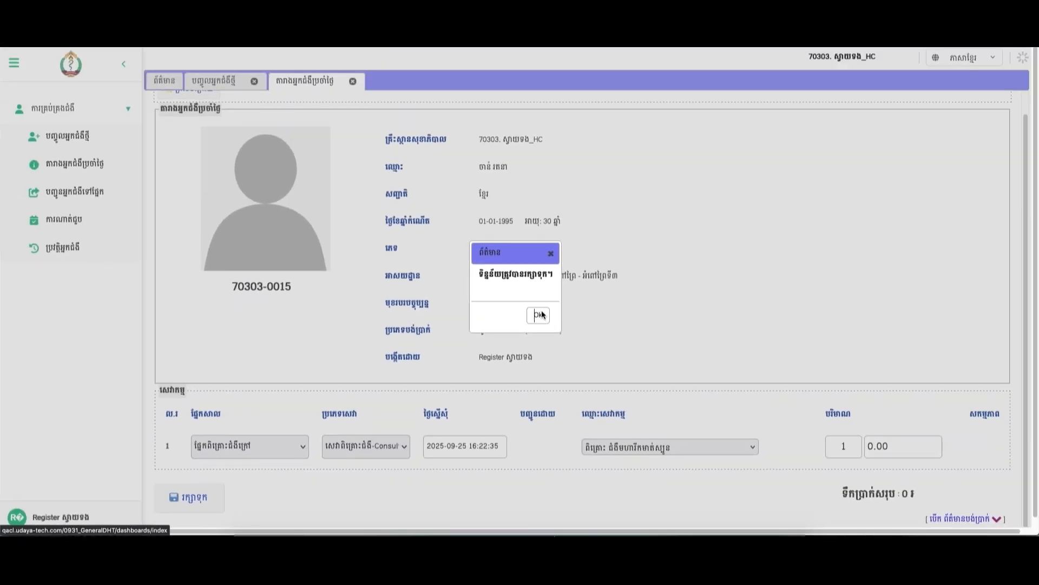
pyautogui.click(539, 315)
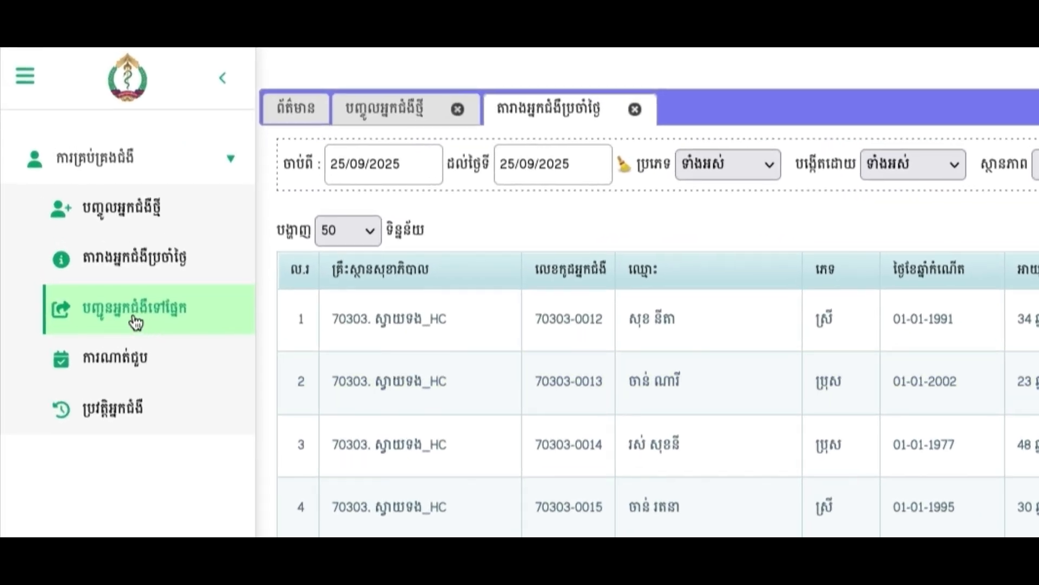
# Open the referral page and search for the second patient using their code copied from the daily list.
pyautogui.click(135, 324)
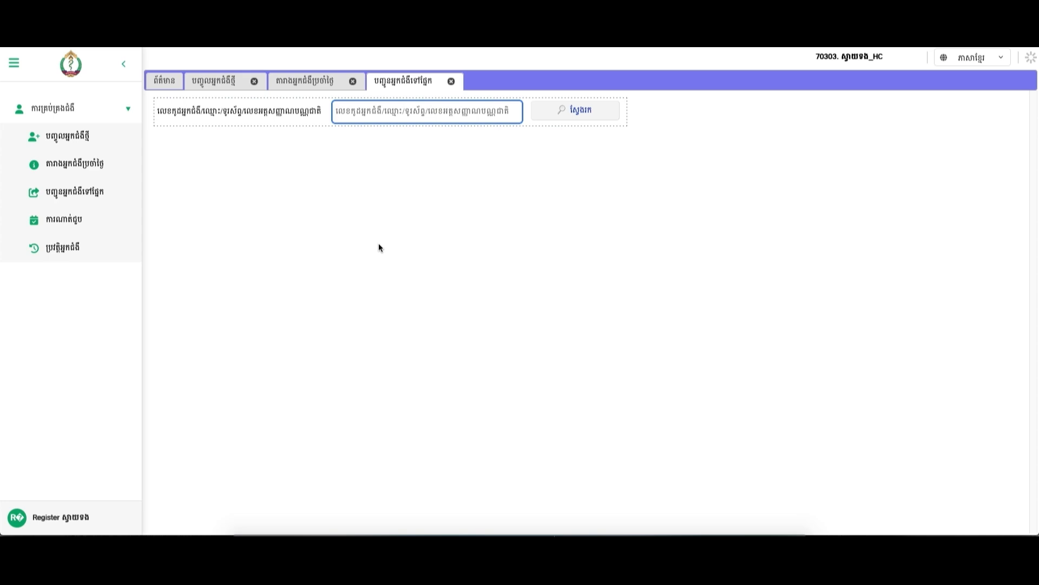
pyautogui.click(410, 110)
pyautogui.click(302, 76)
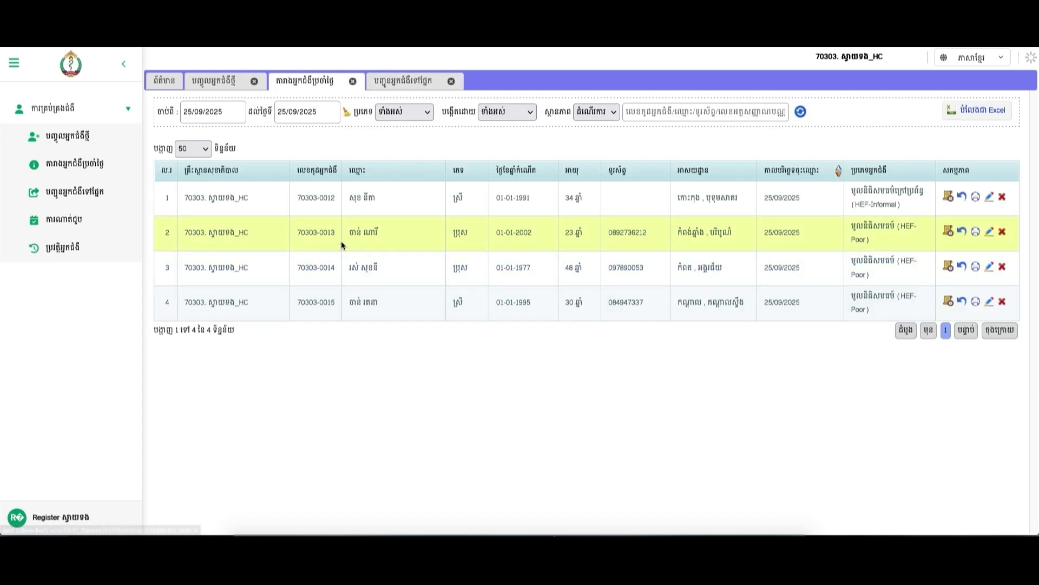
pyautogui.moveTo(355, 242); pyautogui.dragTo(290, 241)
pyautogui.hotkey('ctrl', 'c')
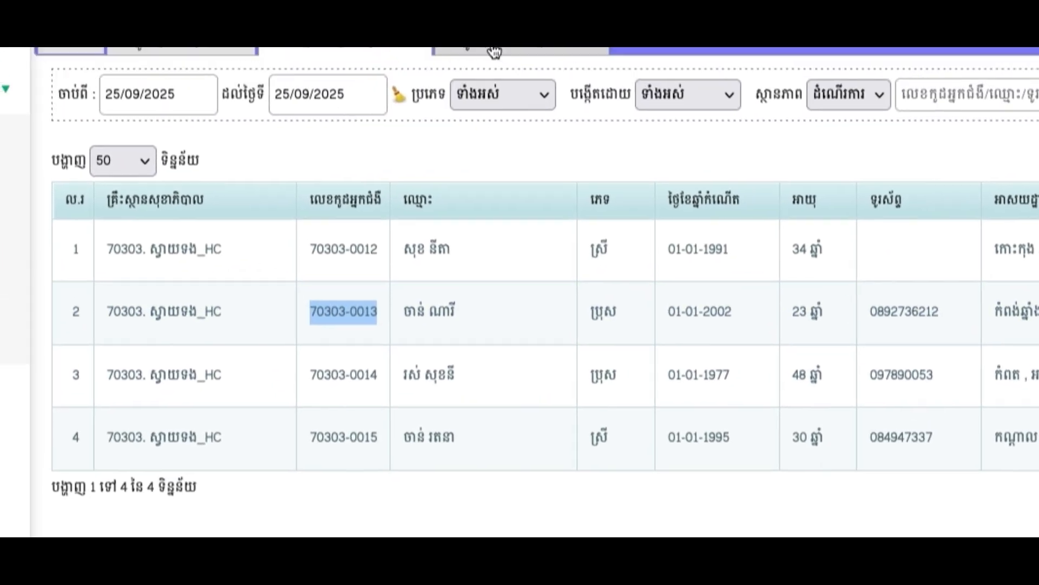
pyautogui.click(493, 51)
pyautogui.click(470, 177)
pyautogui.hotkey('ctrl', 'v')
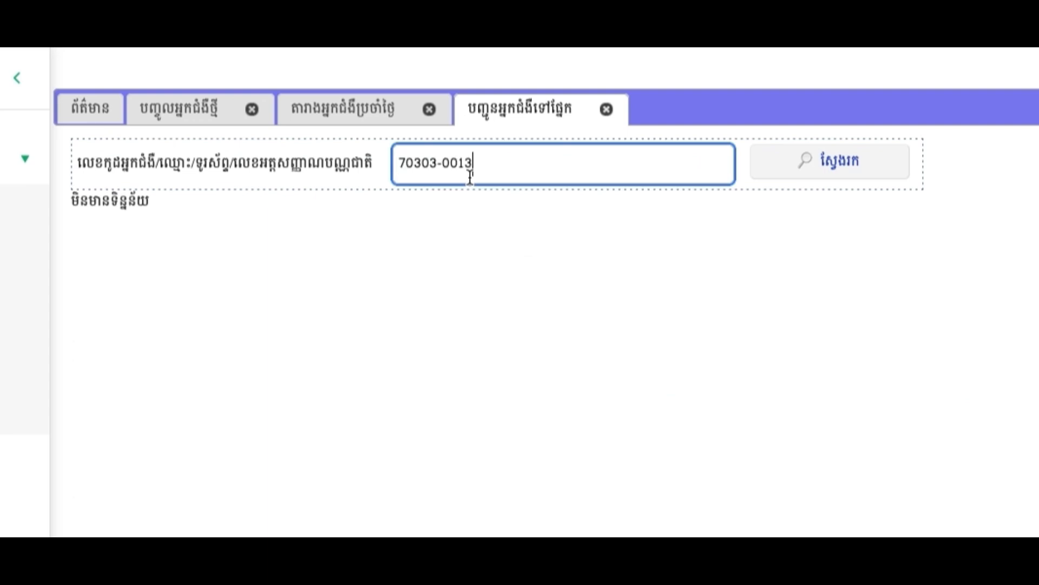
pyautogui.press('Return')
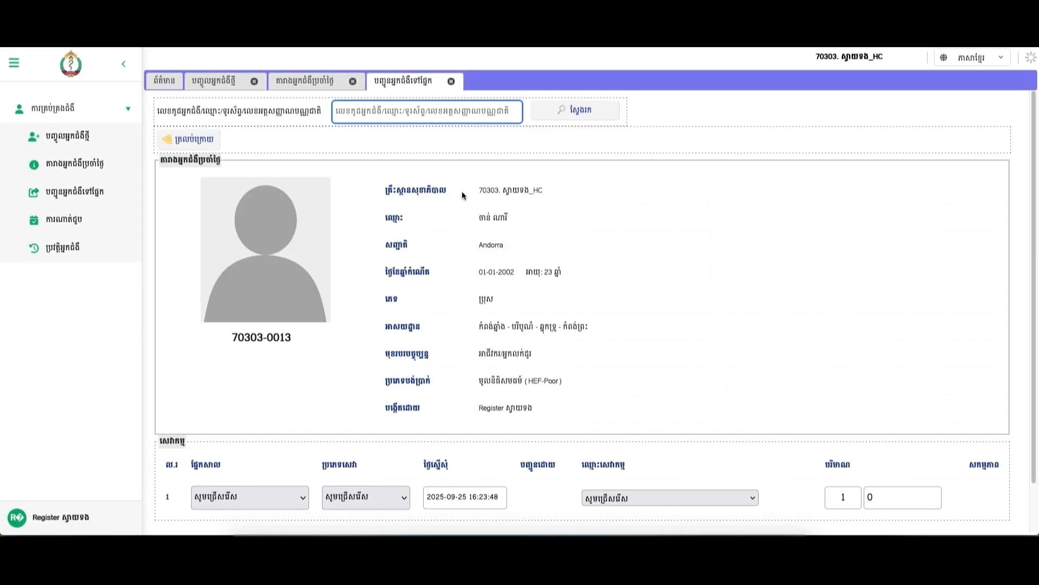
# Refer the second patient to outpatient Consultation for hypertension, diabetes and cardiovascular risk, and save.
pyautogui.scroll(-1, 482, 332)
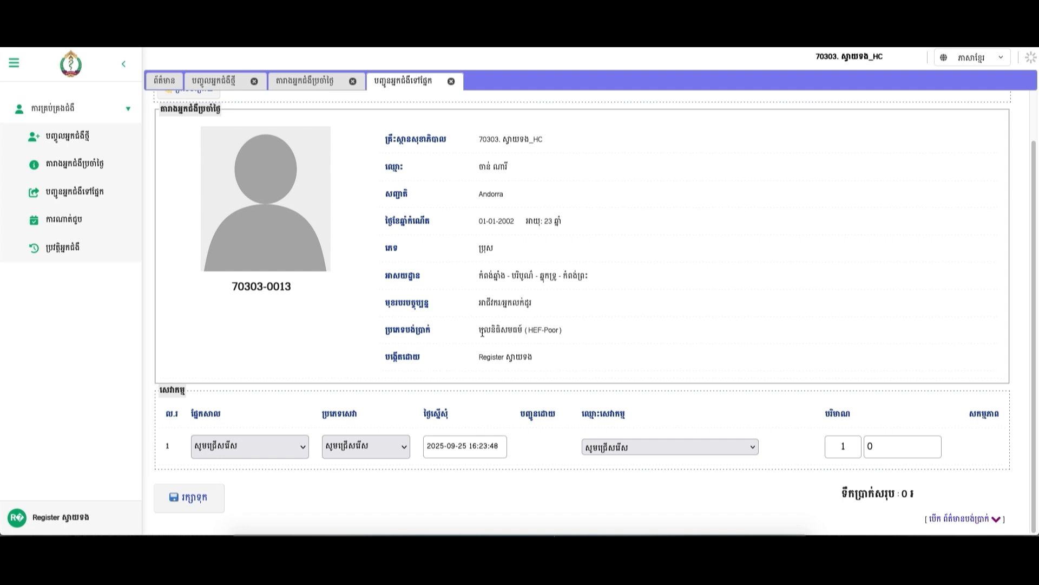
pyautogui.click(245, 446)
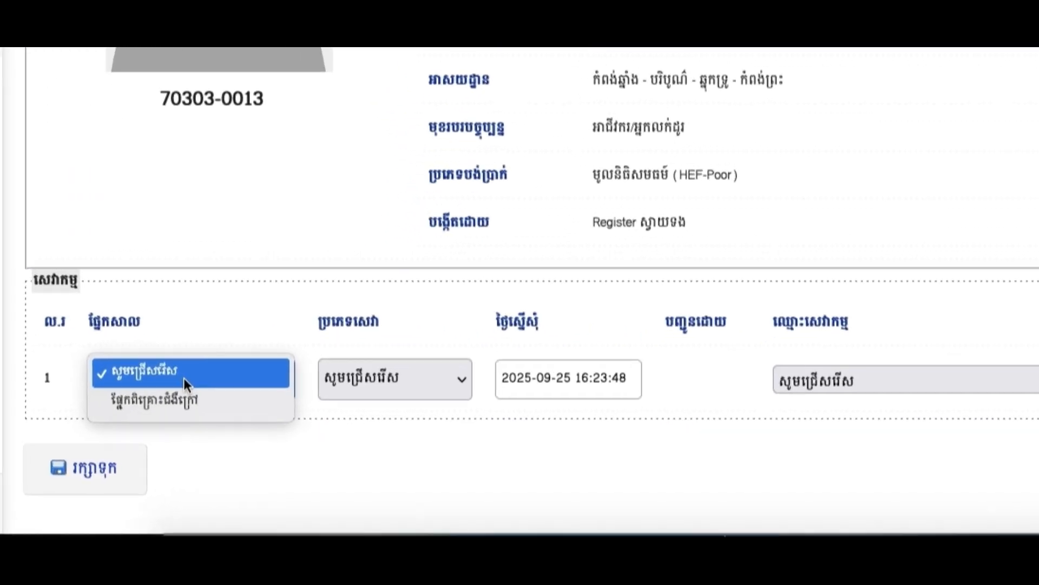
pyautogui.click(194, 400)
pyautogui.click(336, 376)
pyautogui.click(409, 407)
pyautogui.click(742, 376)
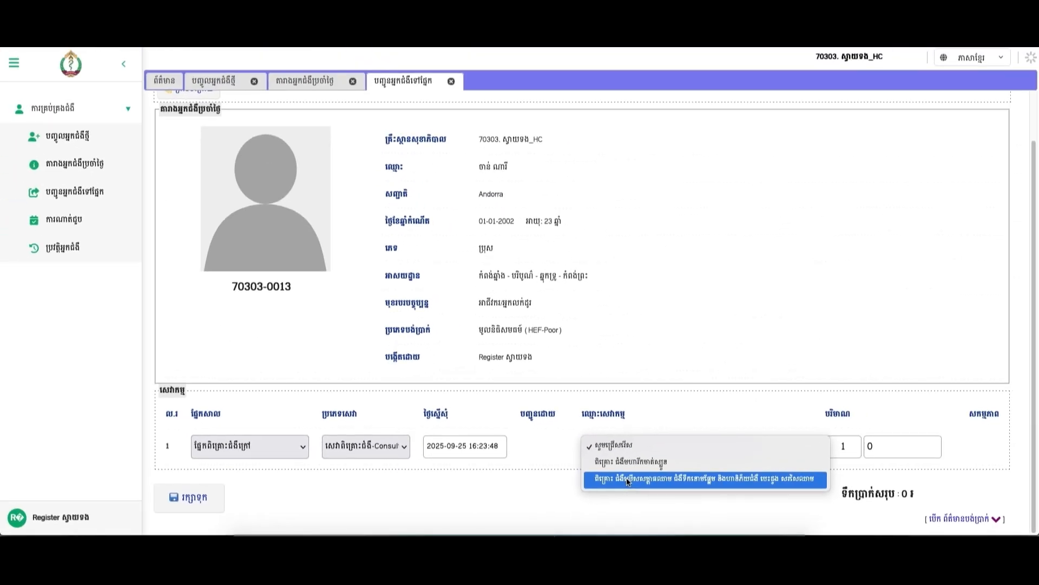
pyautogui.click(974, 431)
pyautogui.click(214, 501)
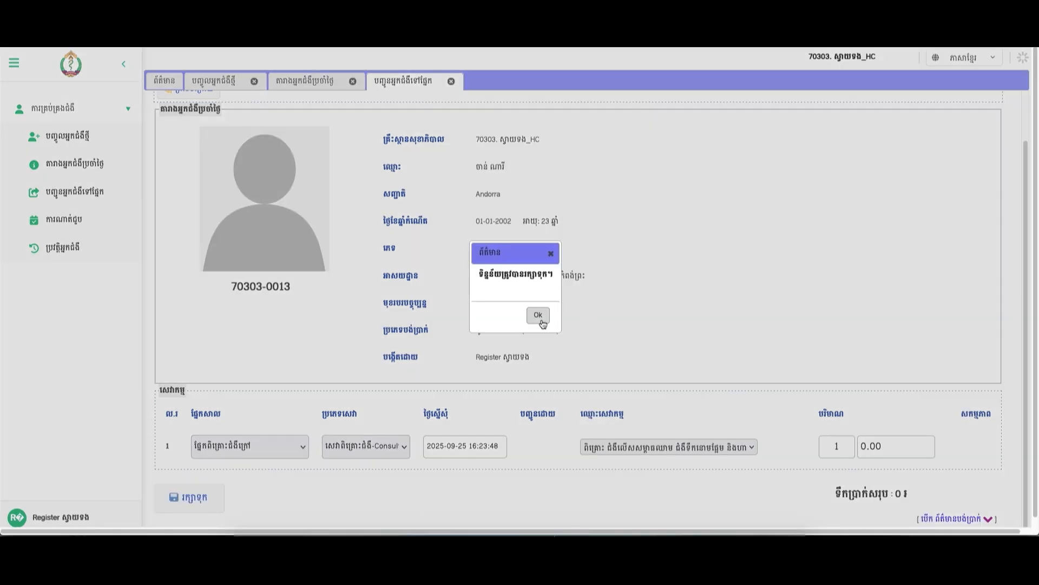
pyautogui.click(538, 315)
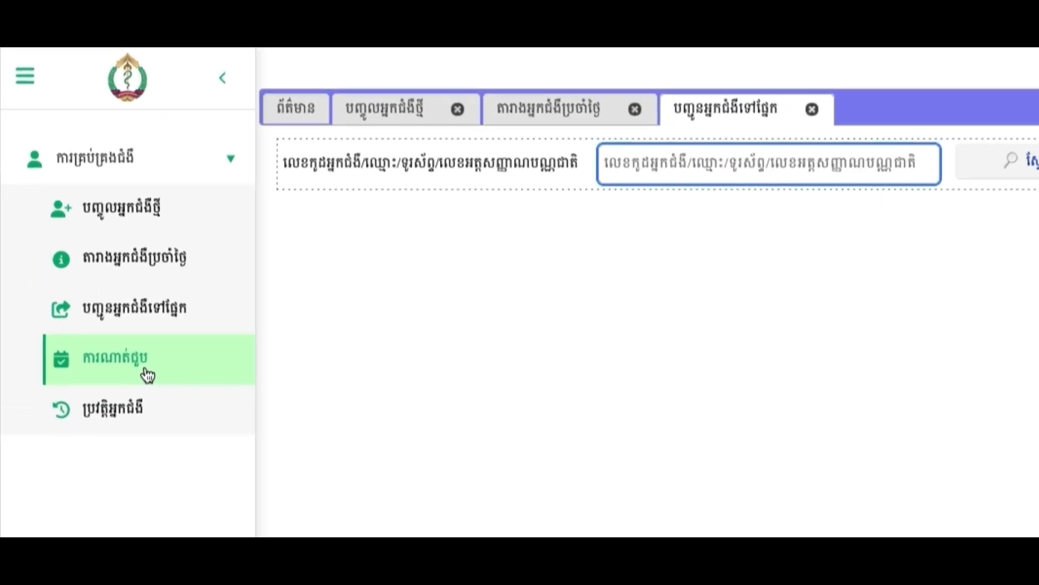
# Review the five upcoming appointments, then switch to the patient history page.
pyautogui.click(147, 374)
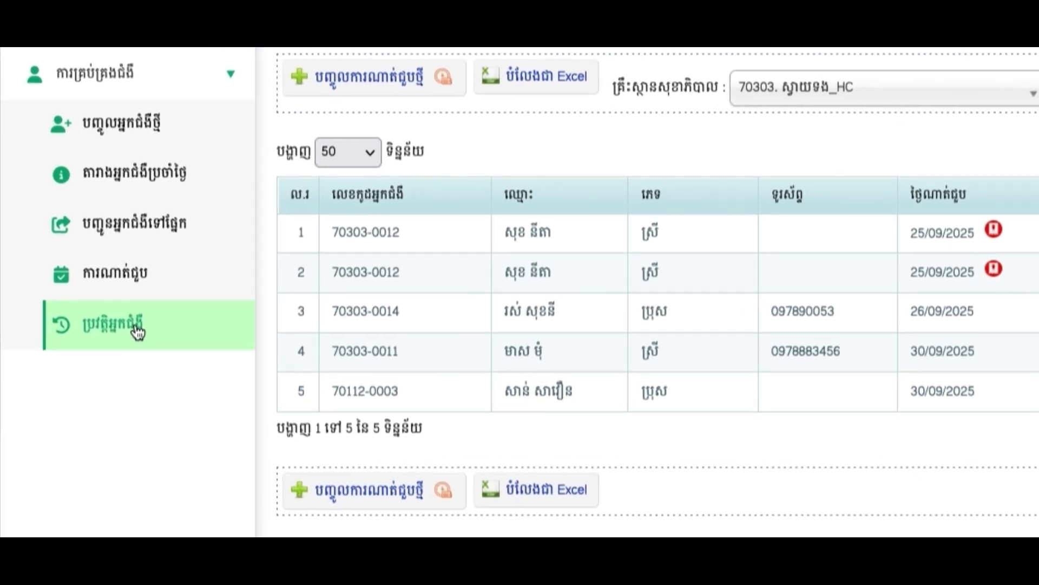
pyautogui.click(138, 332)
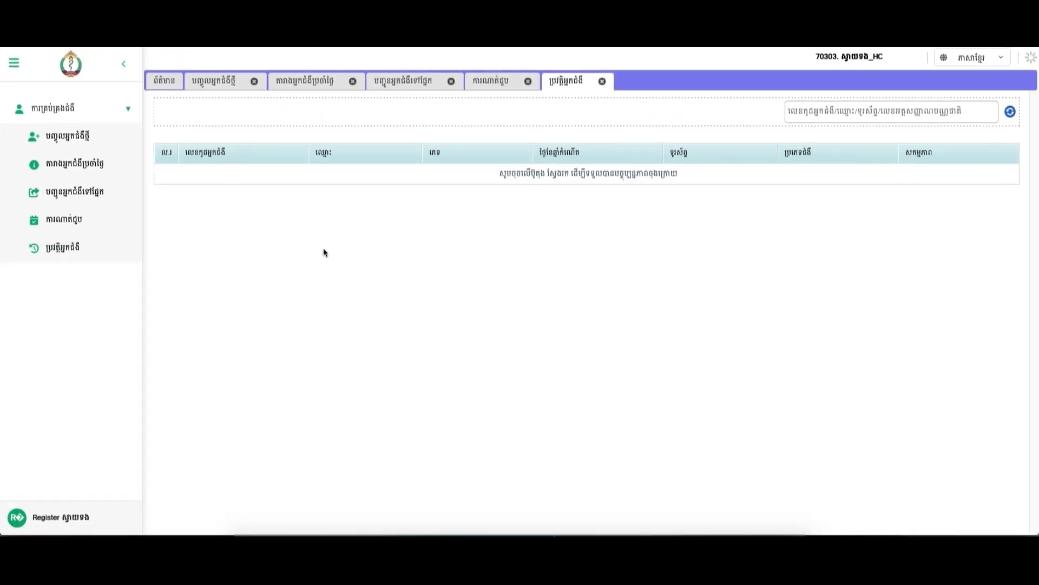
# Search the patient history by pasting in the second patient's code.
pyautogui.click(812, 114)
pyautogui.hotkey('ctrl', 'v')
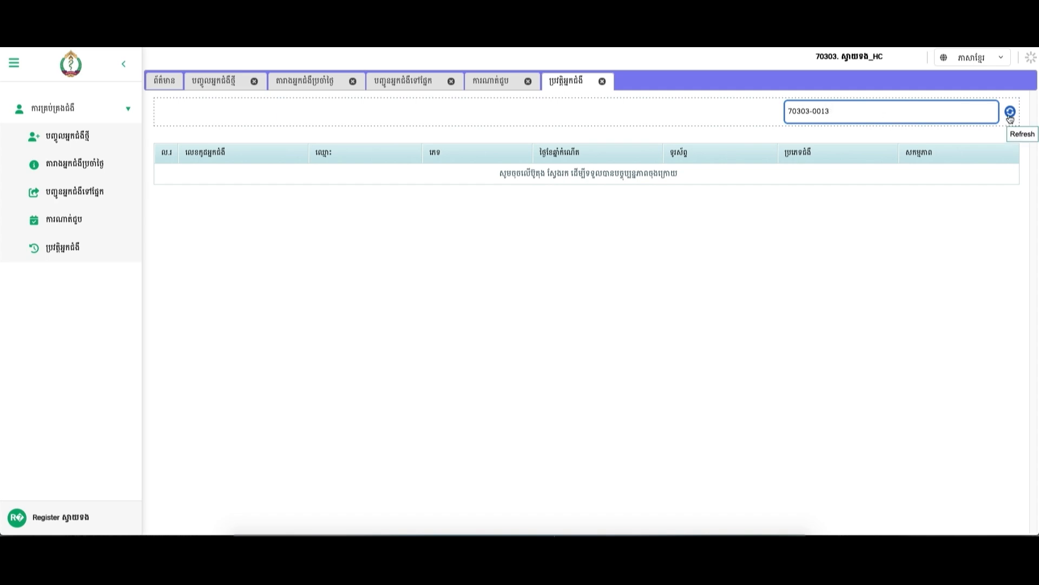
pyautogui.moveTo(862, 117); pyautogui.dragTo(761, 116)
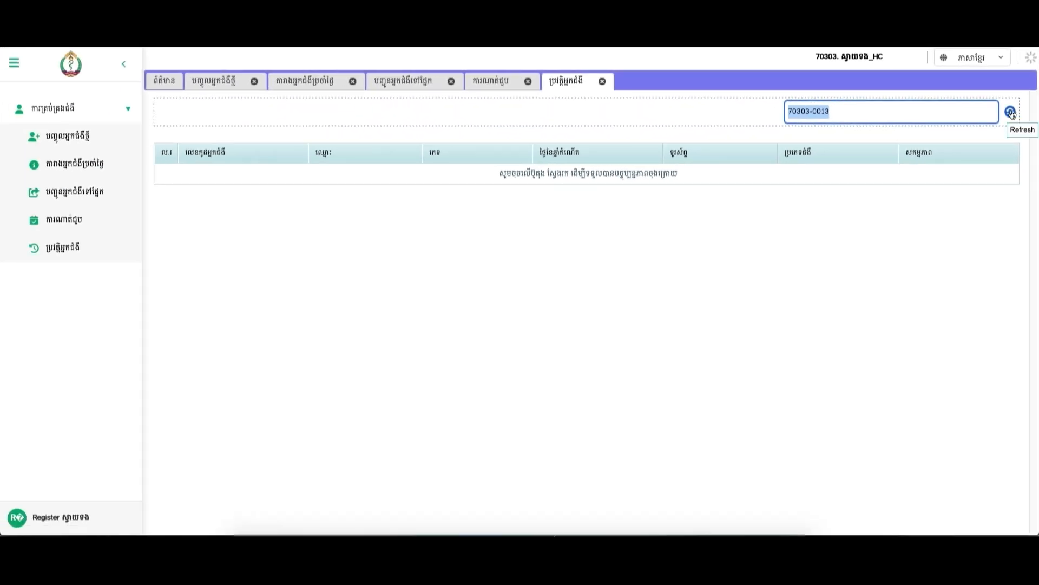
pyautogui.click(1012, 114)
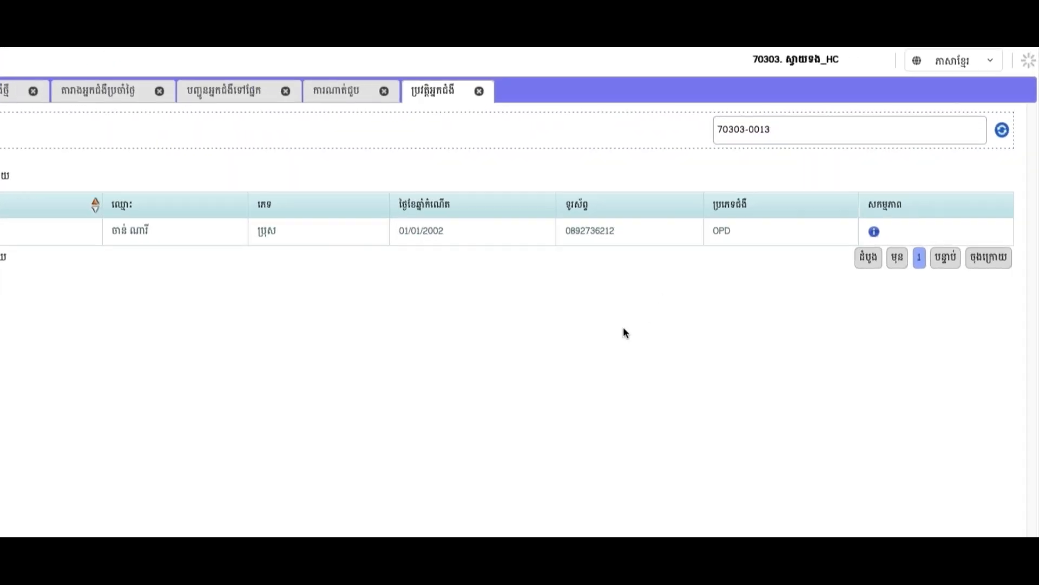
# Open that patient's full history and view the hypertension/diabetes and cervical cancer tabs.
pyautogui.click(874, 231)
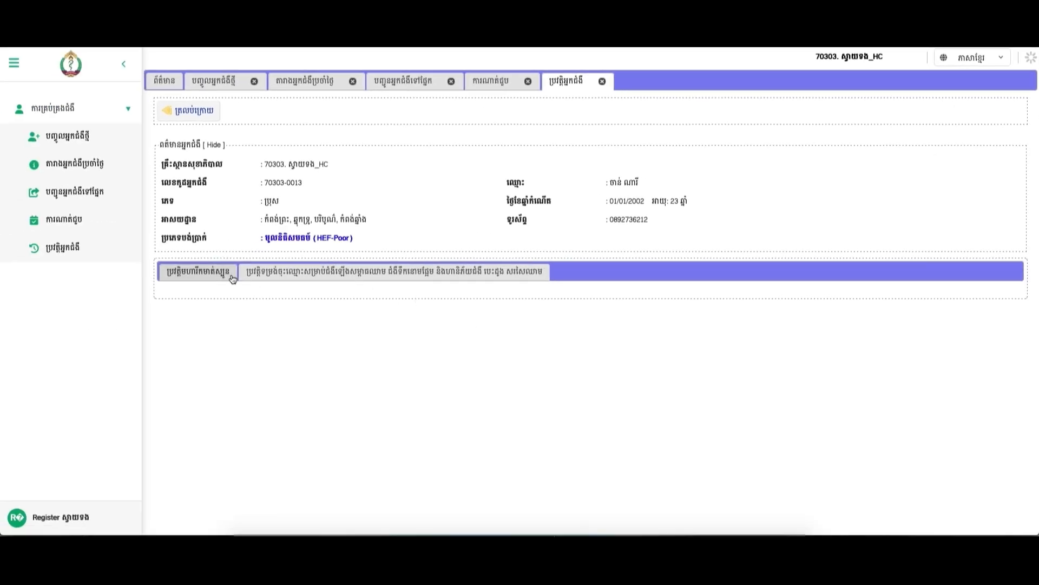
pyautogui.click(186, 299)
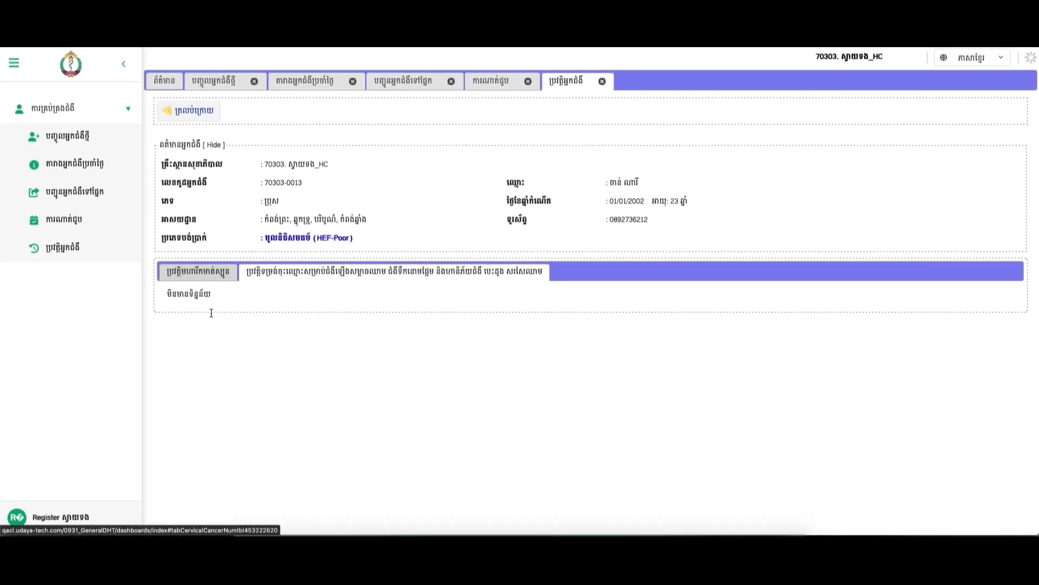
pyautogui.click(180, 266)
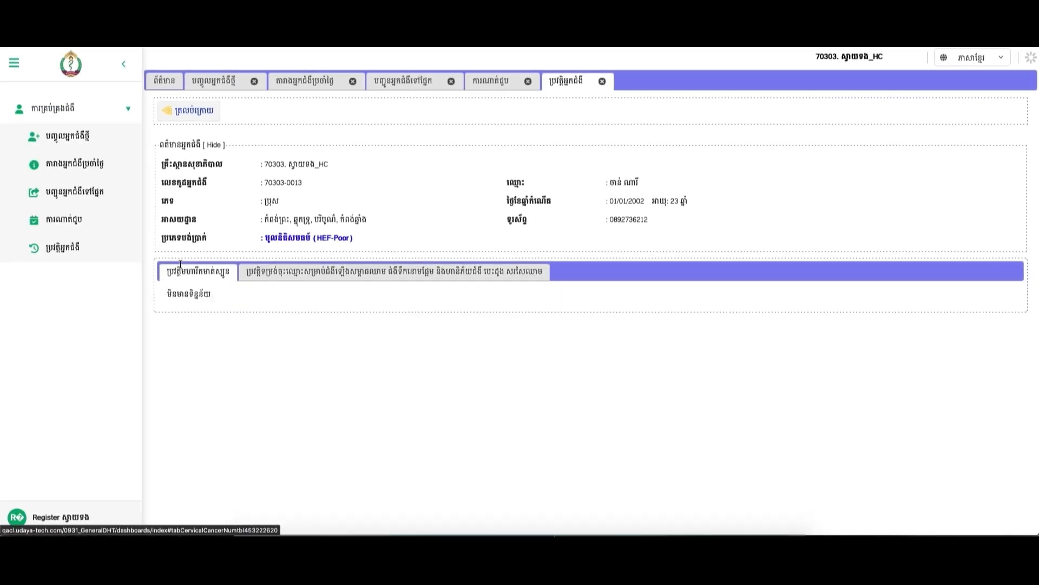